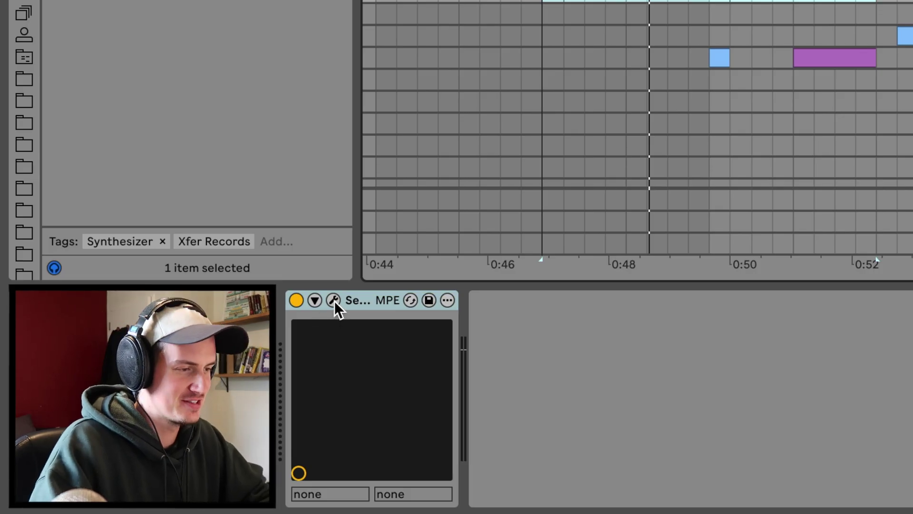
- Switch on oscillators B and C and set all three oscillators to sine waves
left_click(173, 403)
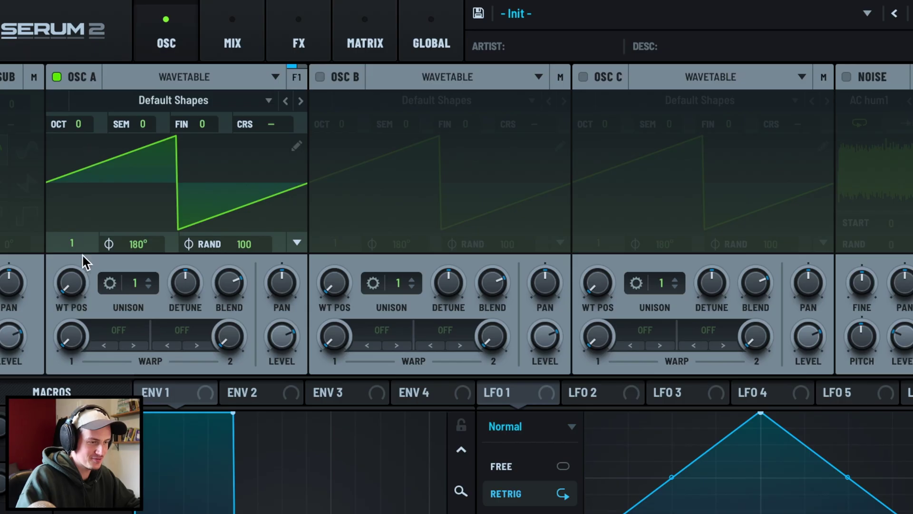
left_click_drag(78, 260, 79, 249)
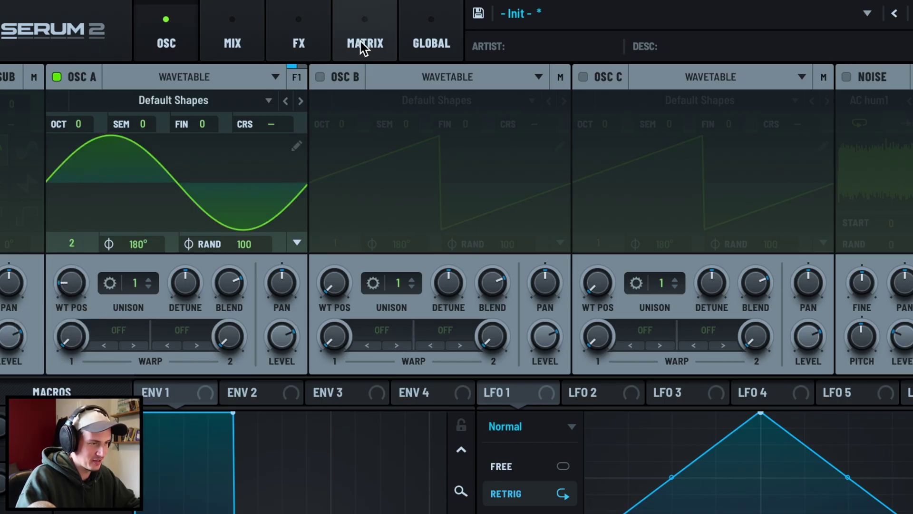
left_click(320, 76)
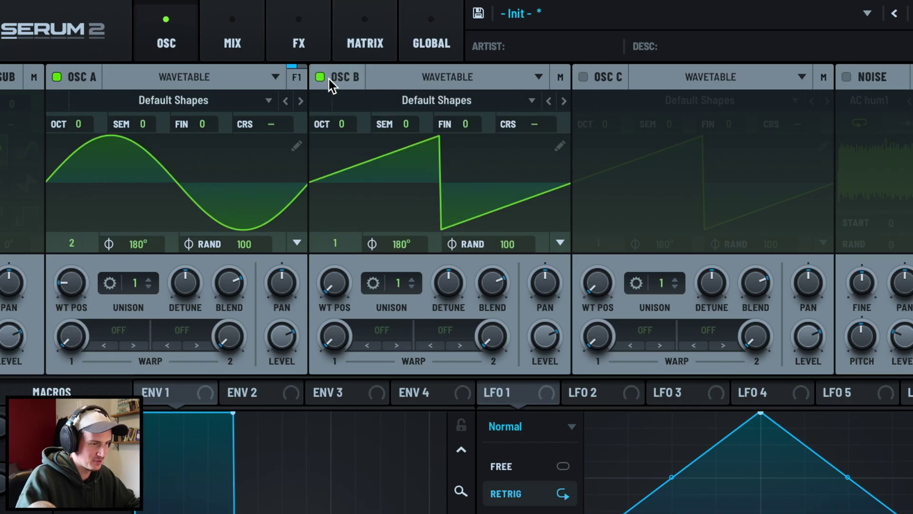
left_click_drag(335, 267, 335, 257)
left_click(583, 77)
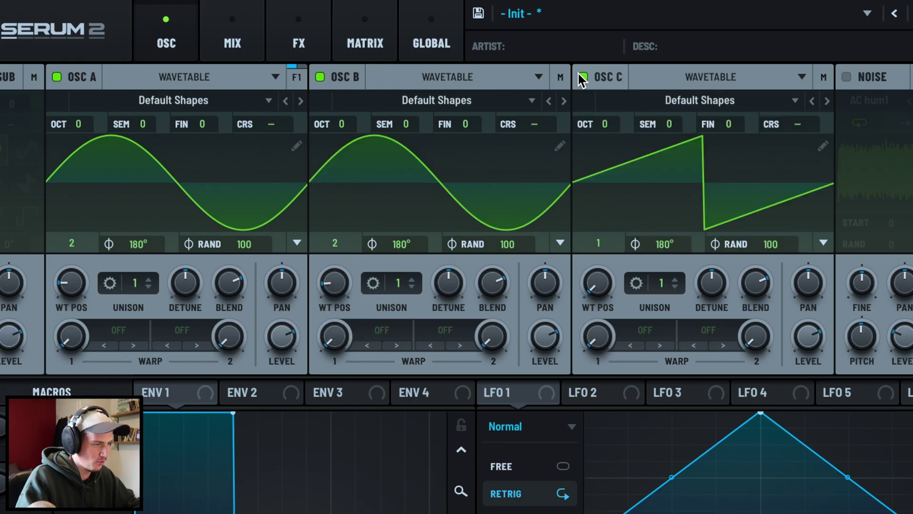
left_click_drag(591, 263, 600, 252)
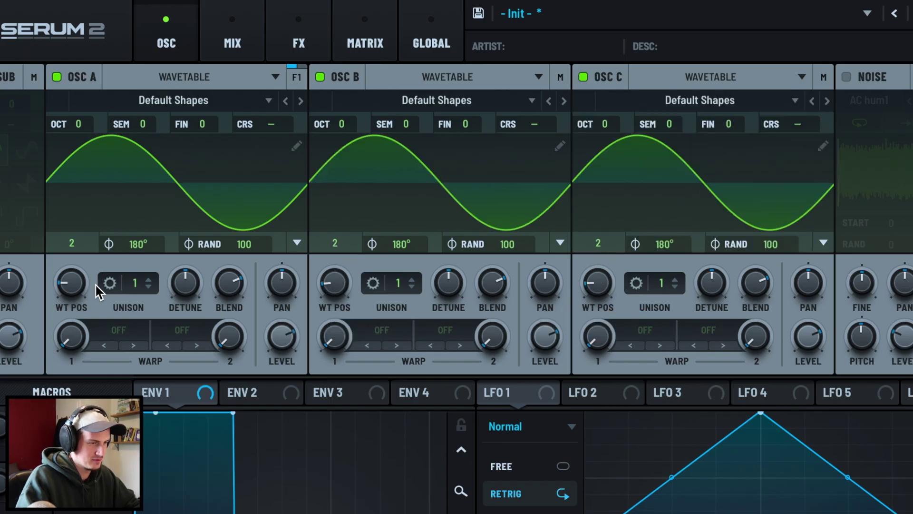
- Drop oscillator A two octaves, lower B's level, and raise B one octave plus four semitones
left_click_drag(85, 119, 83, 166)
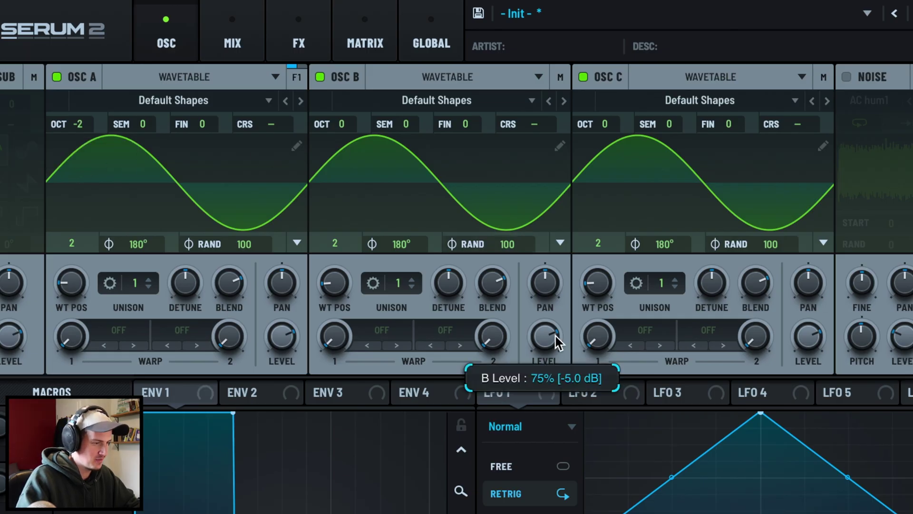
left_click_drag(545, 337, 546, 385)
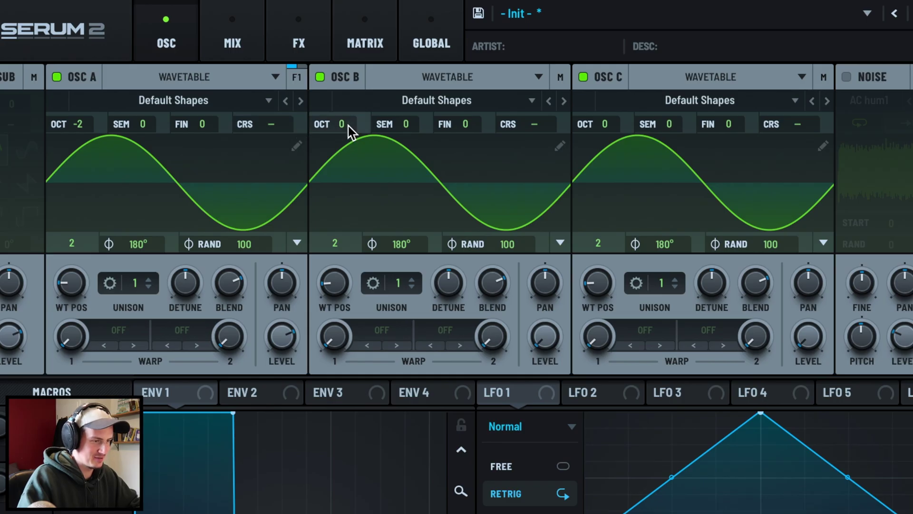
left_click_drag(348, 126, 356, 111)
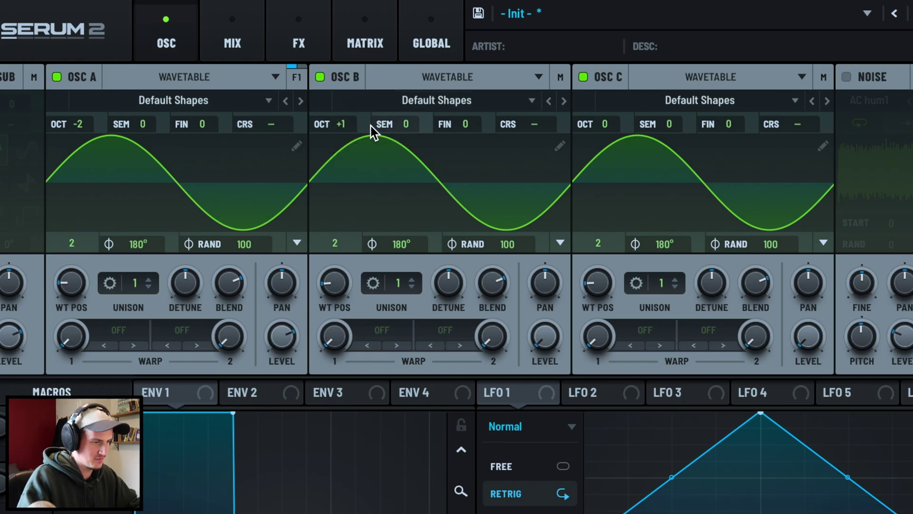
left_click_drag(407, 125, 401, 100)
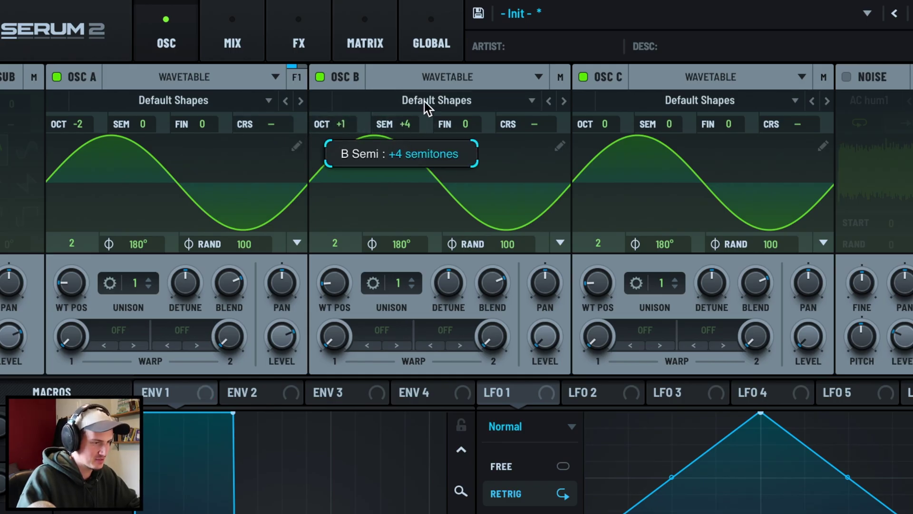
- Set oscillator C to ratio tuning, and give A a 48% PD(B) warp and B an 18% PD(C) warp
right_click(596, 124)
mouse_move(418, 179)
left_click(631, 222)
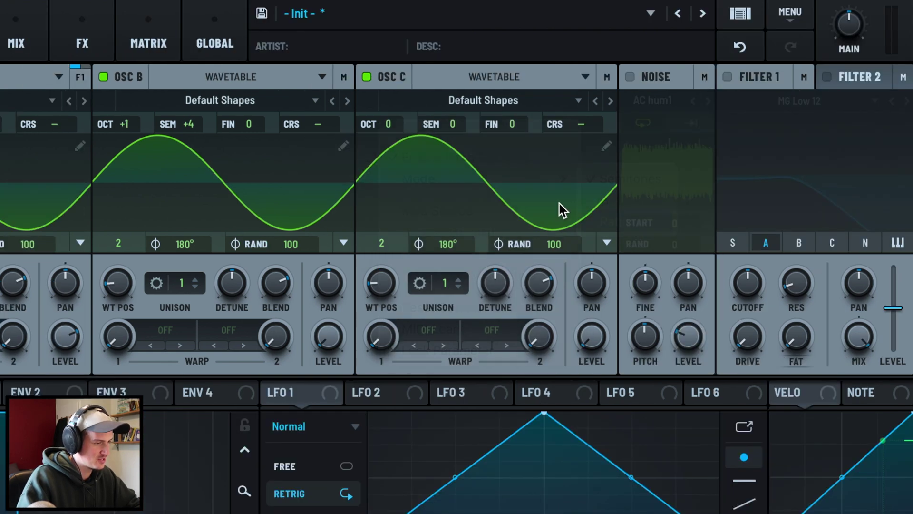
mouse_move(211, 345)
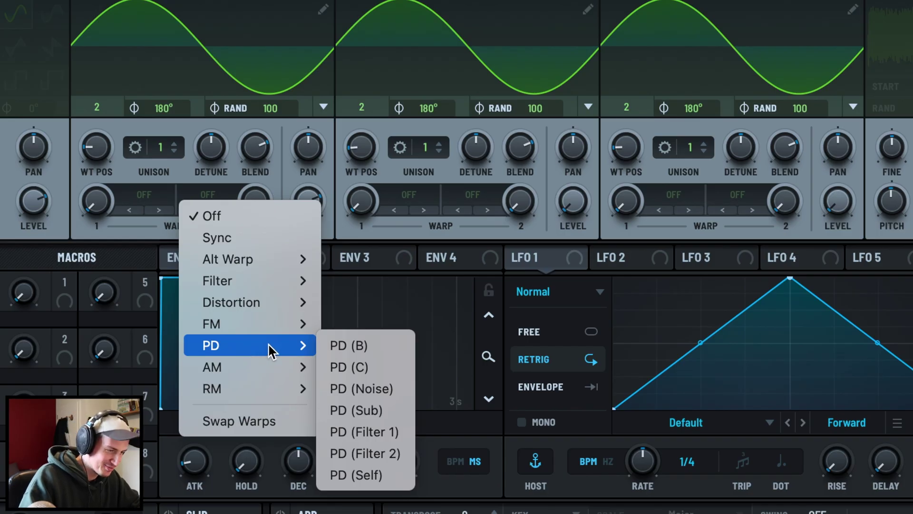
left_click(335, 345)
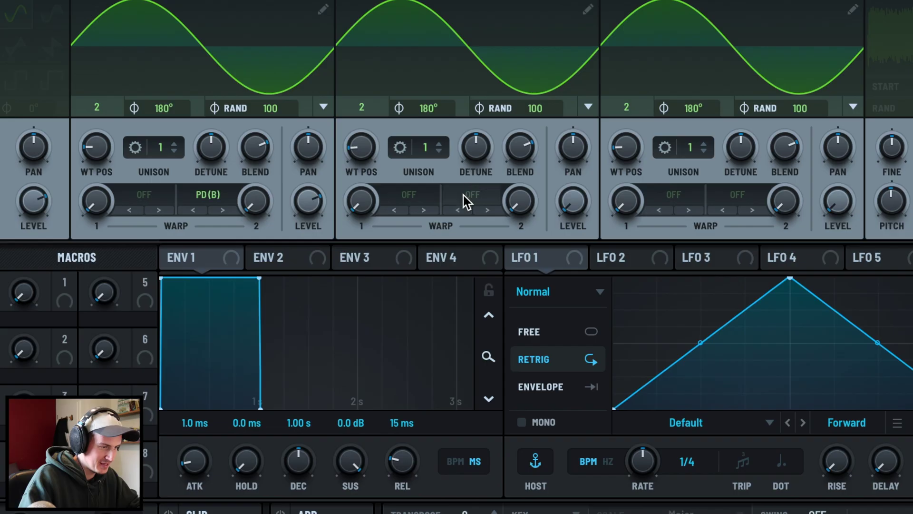
left_click(463, 194)
left_click(621, 367)
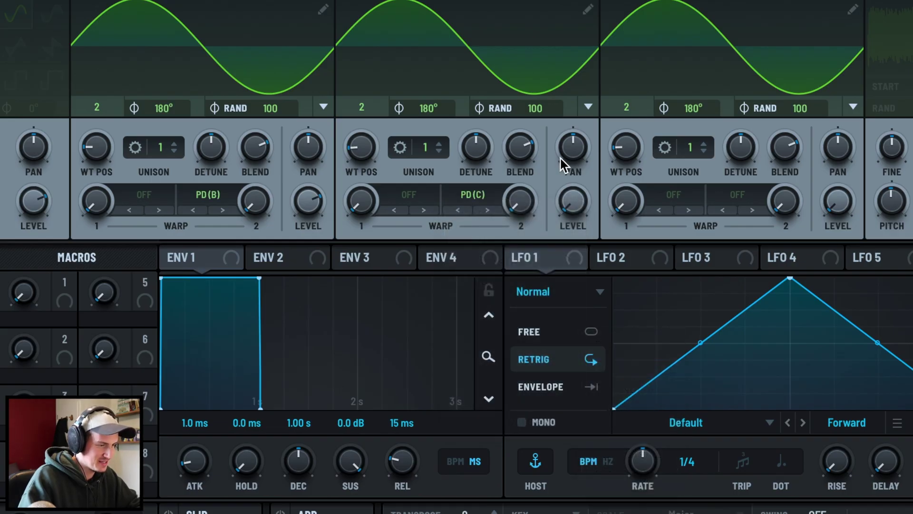
left_click_drag(259, 208, 261, 186)
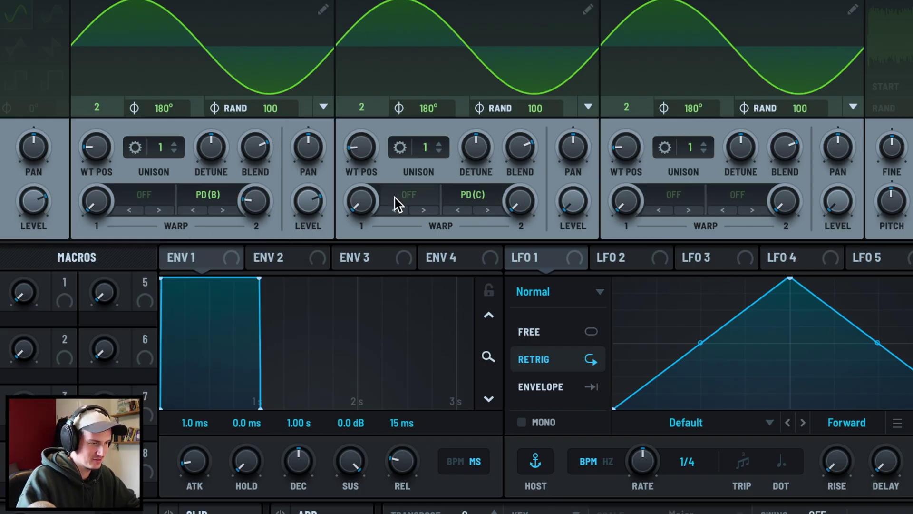
left_click_drag(509, 197, 520, 162)
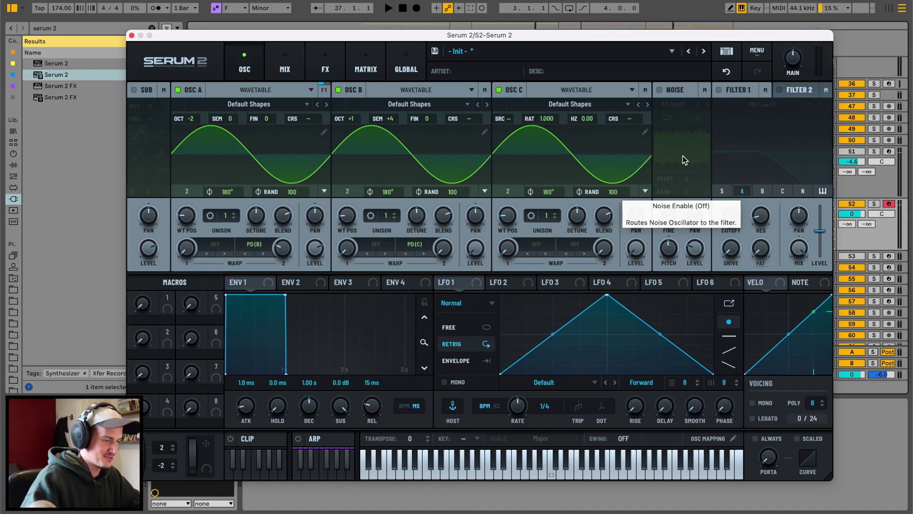
- Route LFO 1 to oscillator A's warp amount at 2 bars, with a hand-drawn rise-and-fall curve
left_click_drag(606, 296, 524, 349)
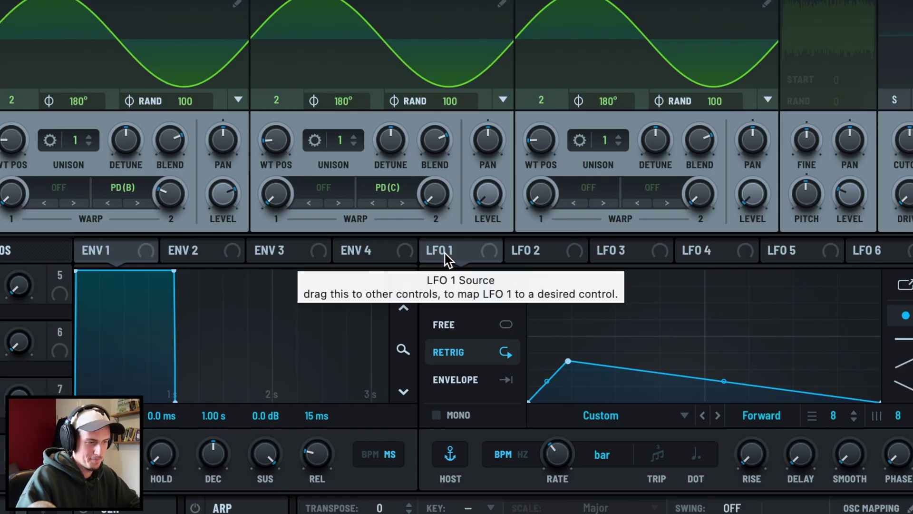
mouse_move(444, 257)
left_mouse_down()
mouse_move(172, 192)
mouse_move(153, 234)
left_mouse_up()
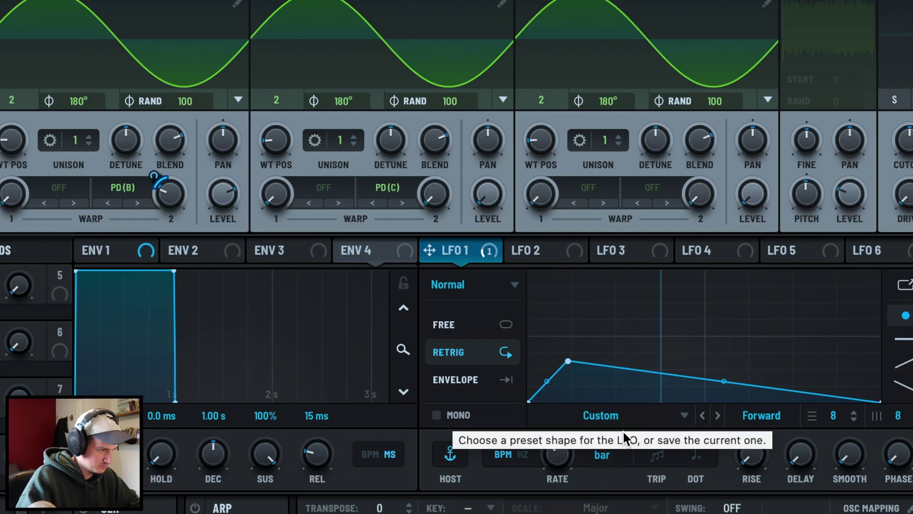
left_click_drag(560, 471, 561, 480)
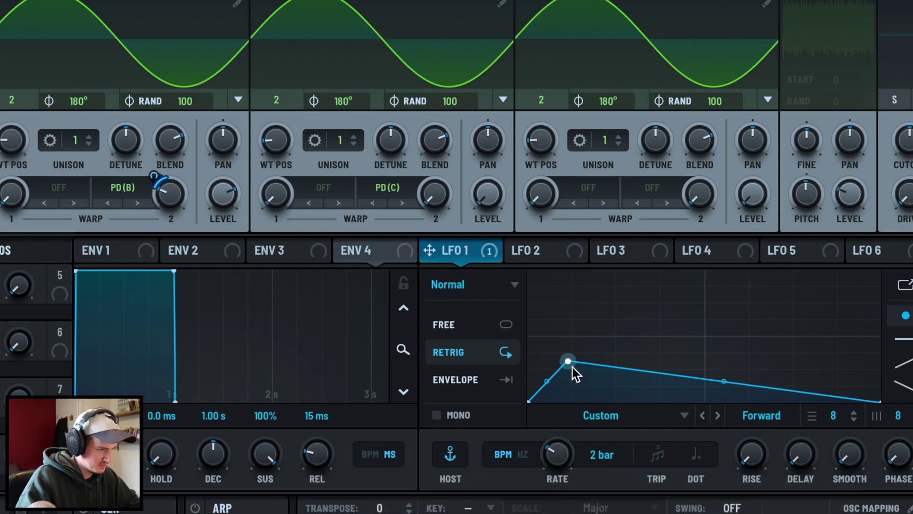
left_click_drag(571, 363, 583, 374)
double_click(822, 380)
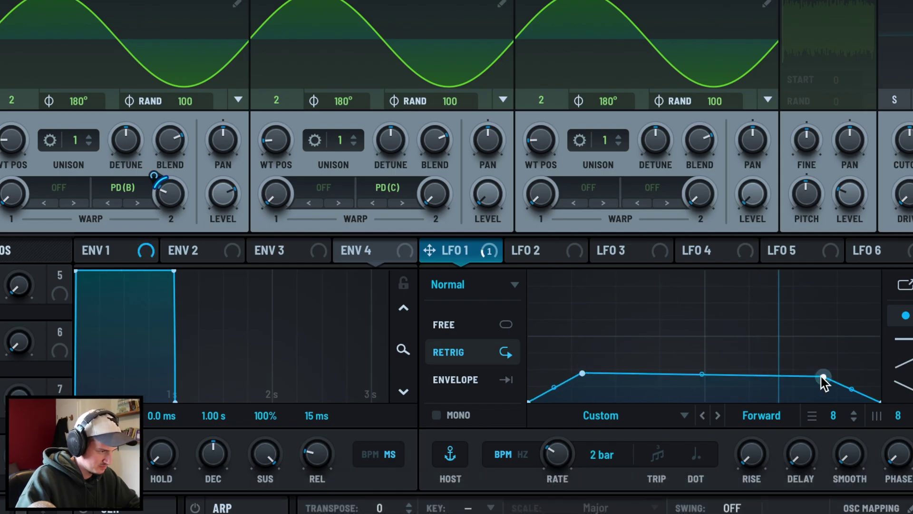
left_click_drag(821, 377, 817, 358)
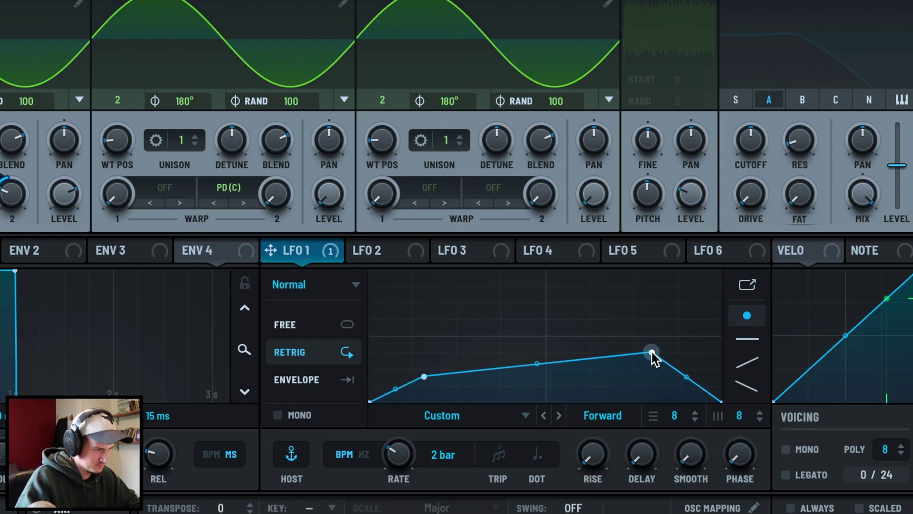
left_click_drag(655, 357, 669, 341)
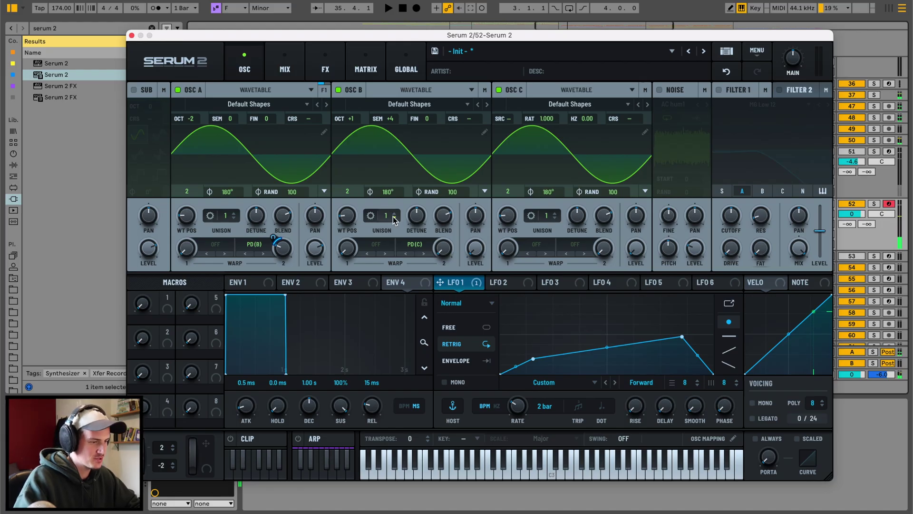
- Give oscillator B two unison voices with unison width set to zero
left_click(387, 222)
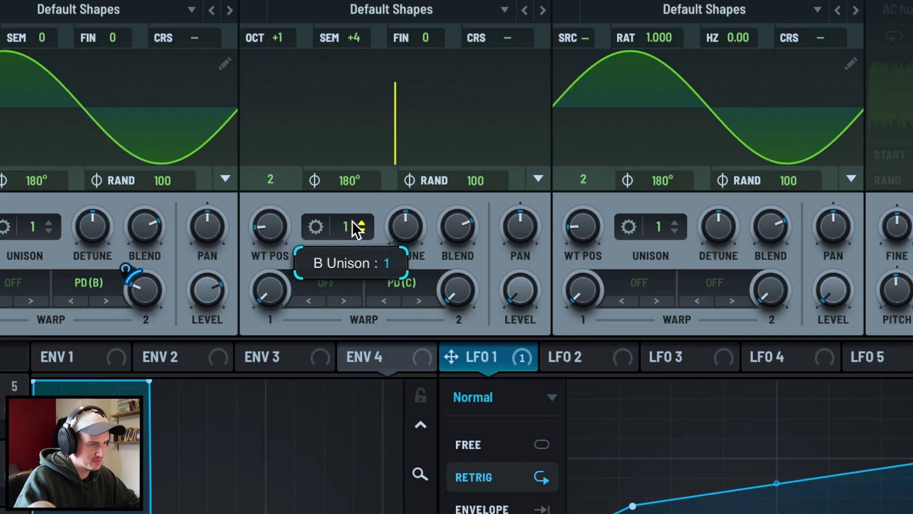
left_click(390, 214)
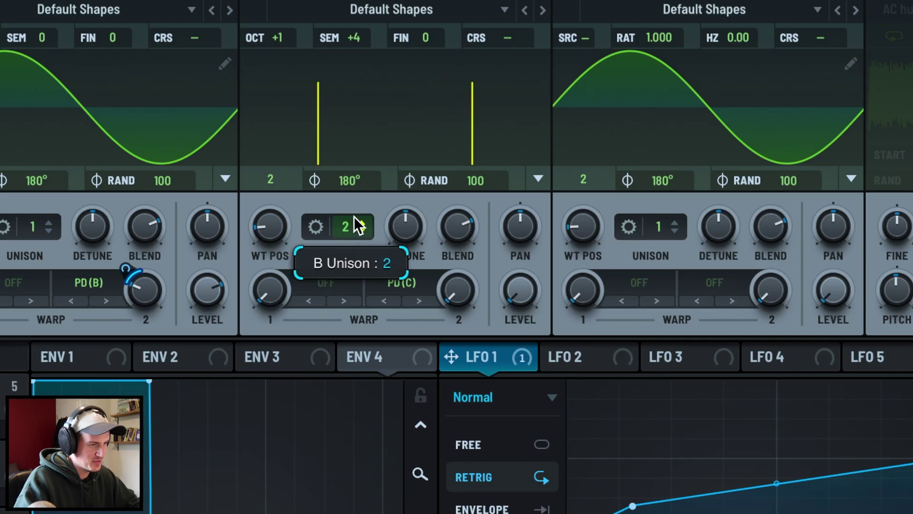
left_click(318, 224)
left_click_drag(352, 95, 349, 136)
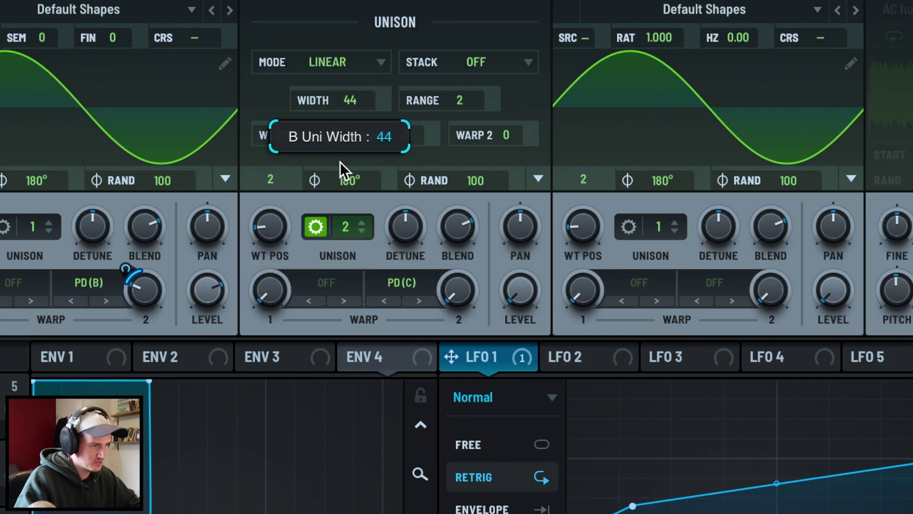
left_click_drag(337, 178, 320, 210)
left_click(318, 221)
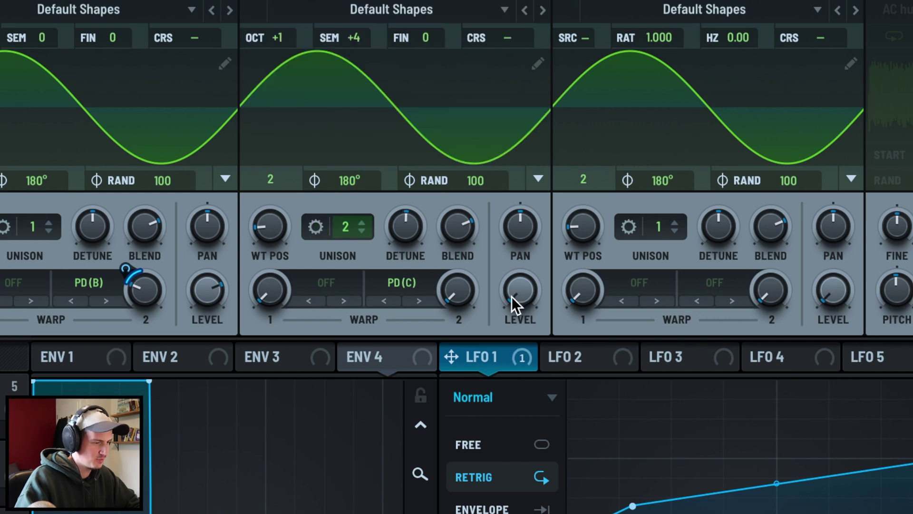
- Raise oscillator B's level to about 70% and reduce its unison detune
mouse_move(520, 283)
left_mouse_down()
mouse_move(577, 178)
mouse_move(500, 194)
left_mouse_up()
mouse_move(415, 213)
left_mouse_down()
mouse_move(403, 223)
mouse_move(405, 242)
mouse_move(406, 218)
left_mouse_up()
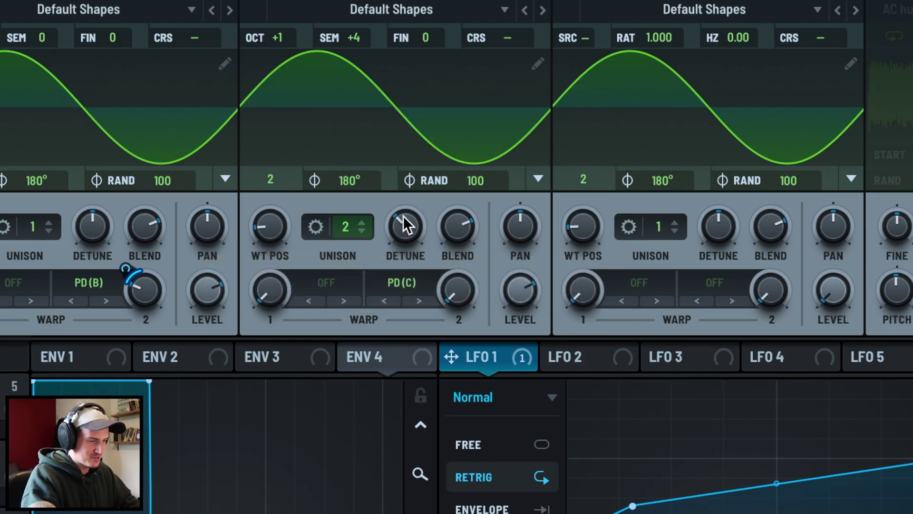
left_click(605, 355)
- Route LFO 2 to oscillator B's unison detune and draw a quick-rise, long-fall 2-bar curve
mouse_move(553, 357)
left_mouse_down()
mouse_move(406, 219)
mouse_move(393, 264)
left_mouse_up()
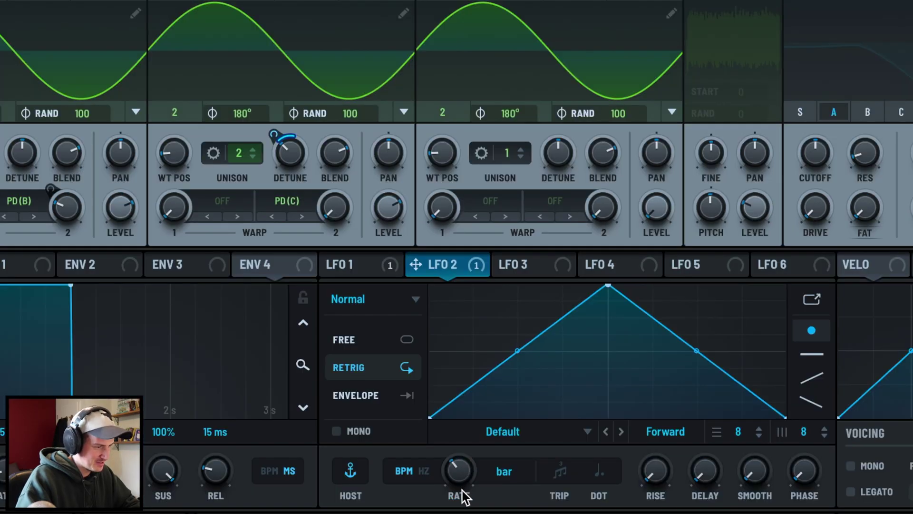
mouse_move(604, 287)
left_mouse_down()
mouse_move(464, 372)
mouse_move(449, 351)
mouse_move(473, 359)
left_mouse_up()
left_click_drag(453, 392, 451, 400)
left_click_drag(471, 361, 474, 372)
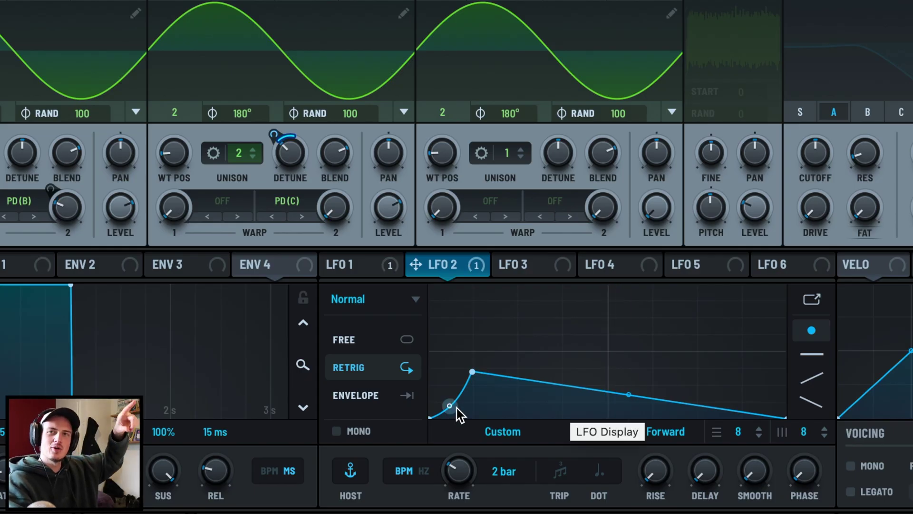
left_click(290, 166)
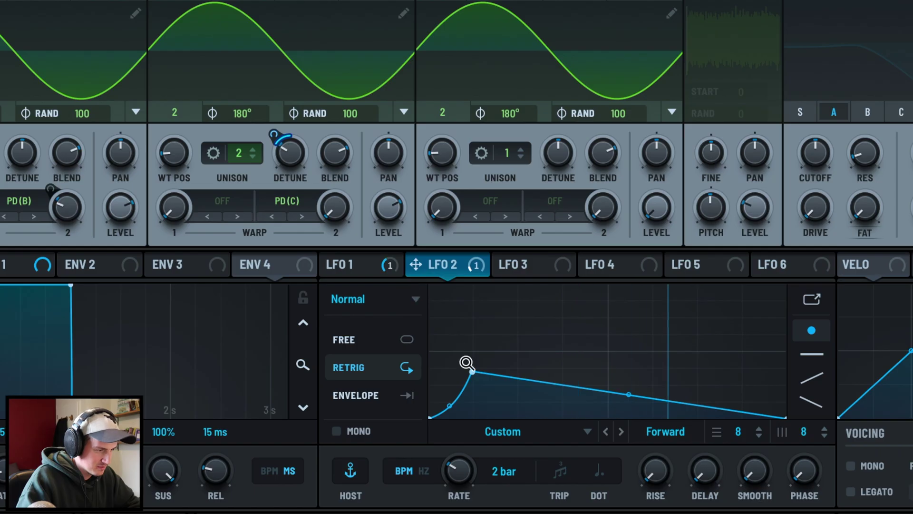
mouse_move(471, 378)
left_mouse_down()
mouse_move(449, 302)
mouse_move(461, 300)
mouse_move(465, 329)
mouse_move(452, 338)
mouse_move(472, 335)
left_mouse_up()
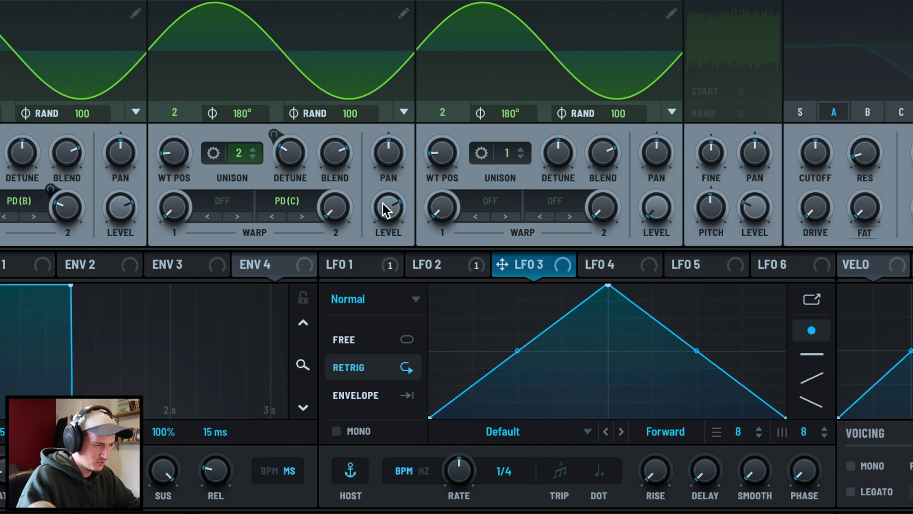
- Lower oscillator B's level to about 10% and assign LFO 3 to modulate it
left_click_drag(383, 214, 347, 320)
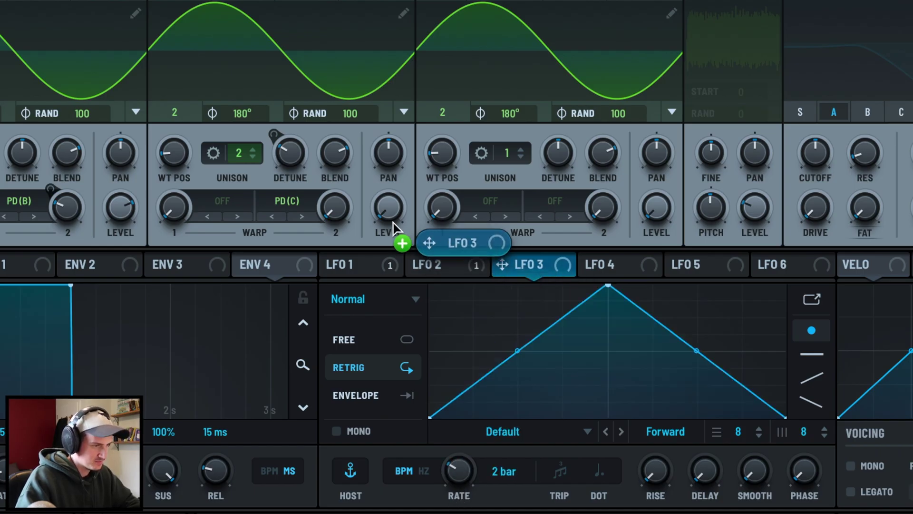
left_click_drag(508, 269, 387, 221)
mouse_move(388, 207)
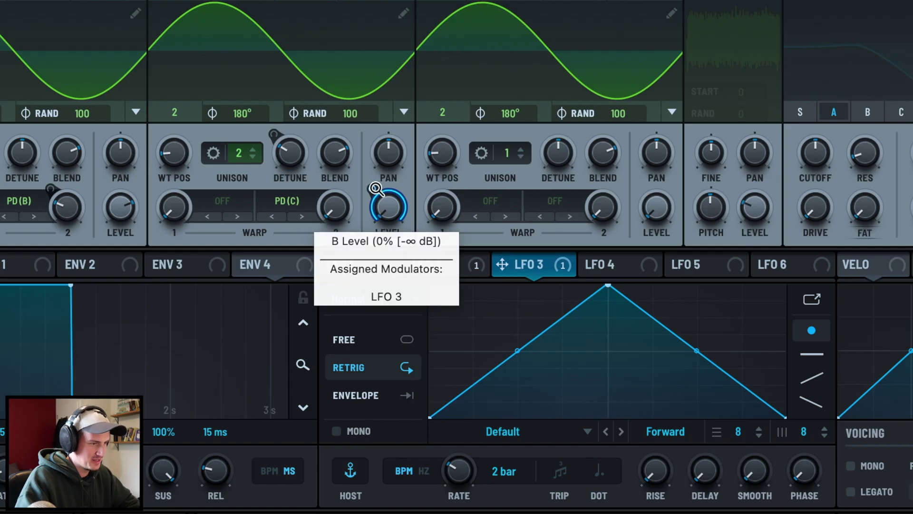
left_click_drag(376, 190, 384, 206)
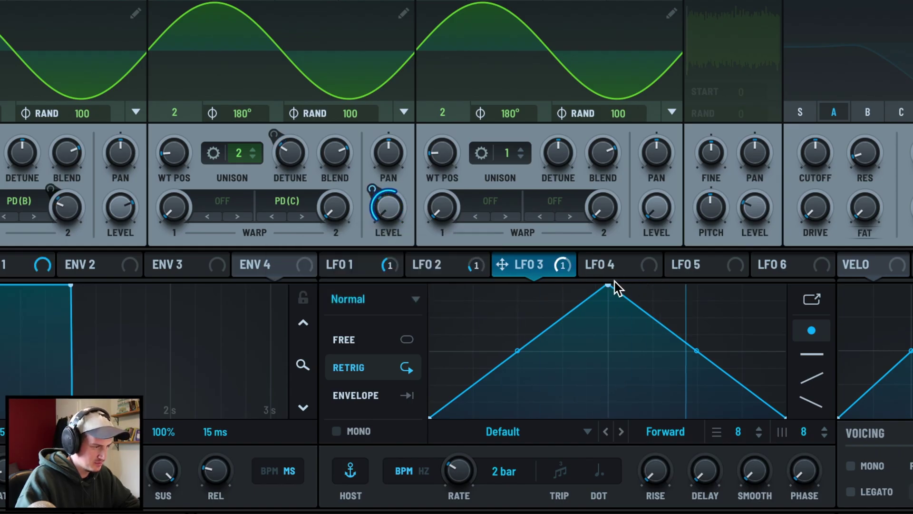
- Reshape LFO 3 into a curved rise with a long plateau and a drop
mouse_move(612, 287)
left_mouse_down()
mouse_move(502, 319)
mouse_move(492, 332)
left_mouse_up()
double_click(703, 353)
left_click_drag(703, 353, 736, 289)
mouse_move(498, 339)
left_mouse_down()
mouse_move(436, 292)
mouse_move(473, 302)
mouse_move(457, 293)
left_mouse_up()
left_click_drag(736, 290, 734, 329)
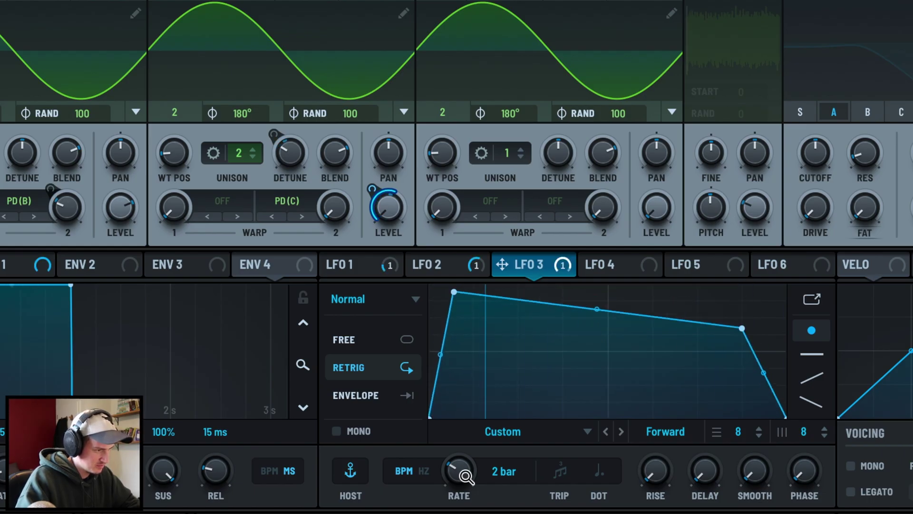
left_click_drag(453, 288, 509, 286)
left_click_drag(740, 326, 749, 321)
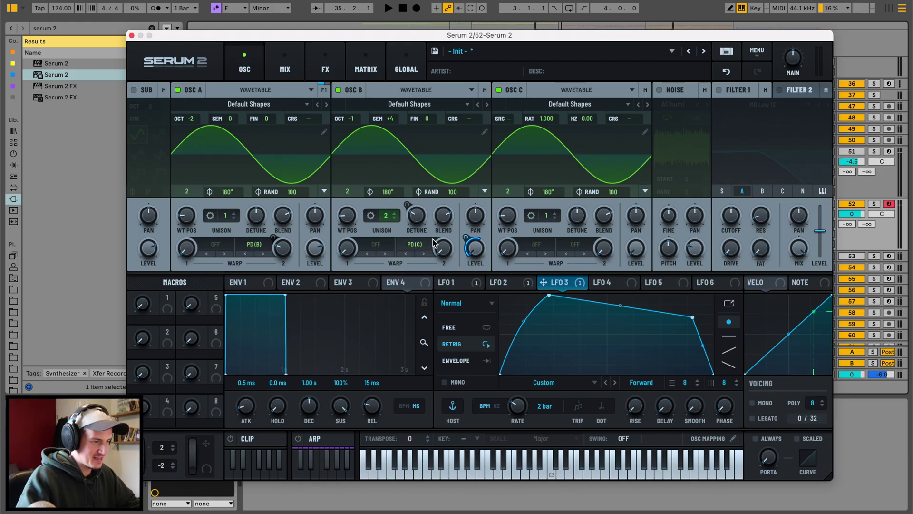
- Set oscillator C's ratio to 4, set B's second warp near 21%, and add LFO 1 to it
left_click_drag(442, 247, 446, 207)
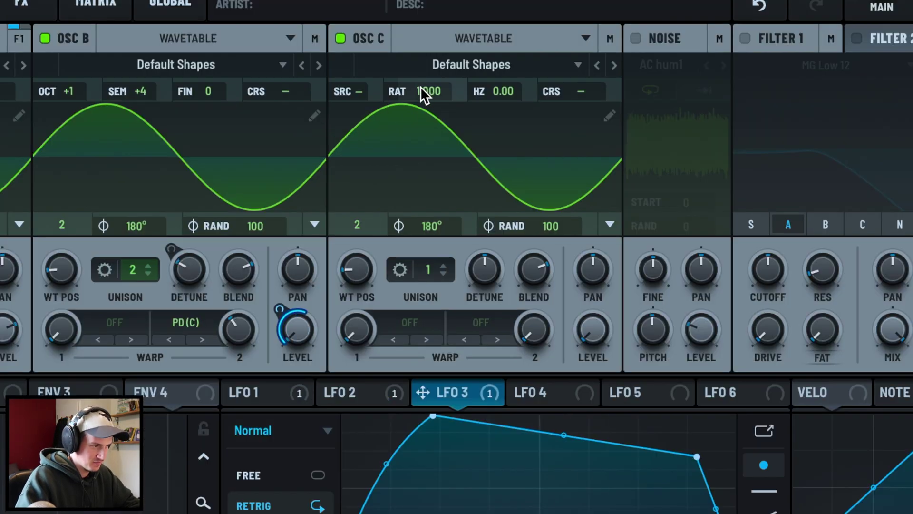
left_click_drag(421, 94, 423, 82)
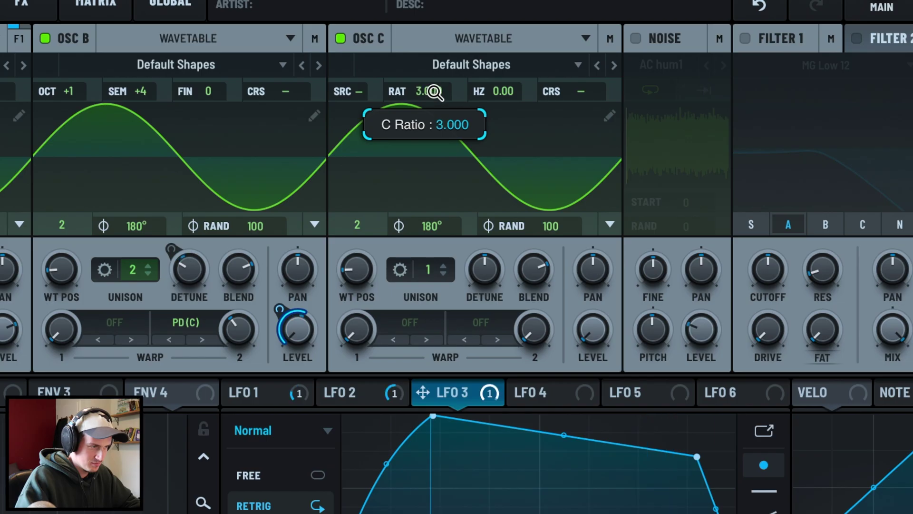
left_click(329, 393)
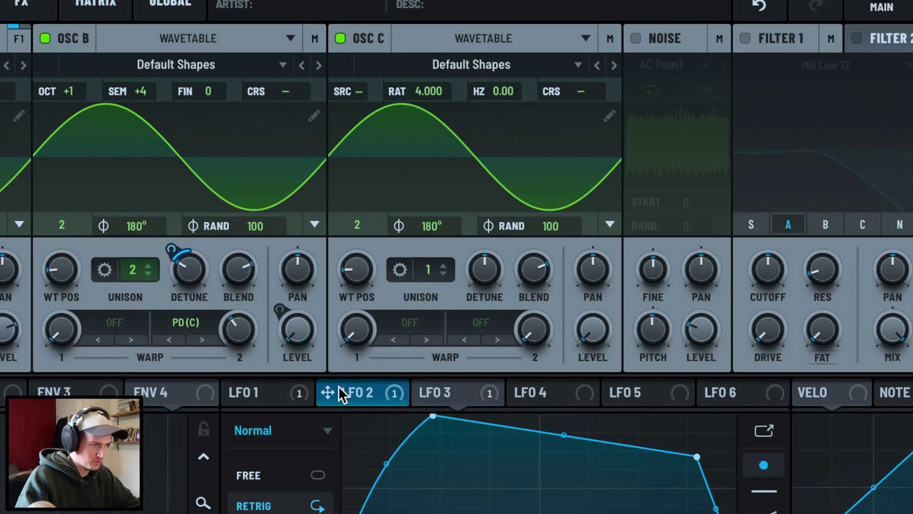
left_click_drag(239, 327, 264, 274)
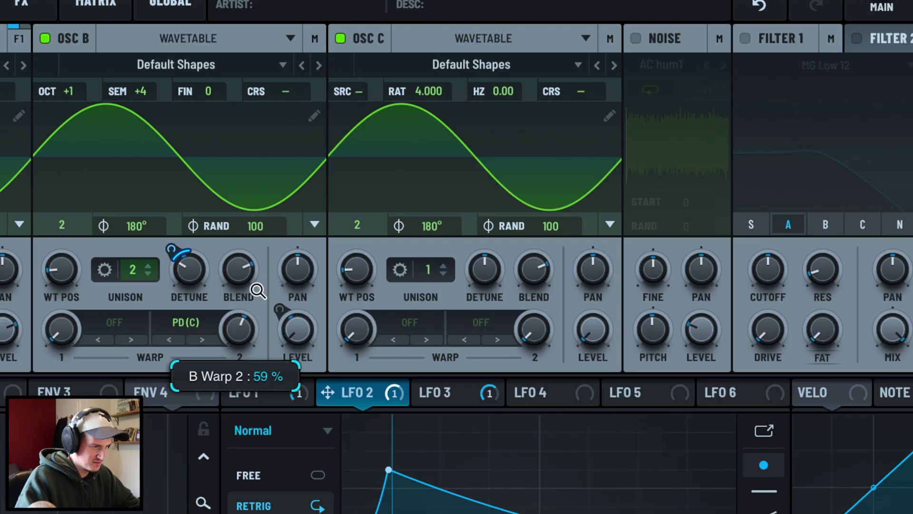
mouse_move(248, 309)
left_mouse_down()
mouse_move(235, 330)
mouse_move(239, 240)
mouse_move(223, 269)
mouse_move(239, 259)
mouse_move(235, 266)
left_mouse_up()
left_click(258, 307)
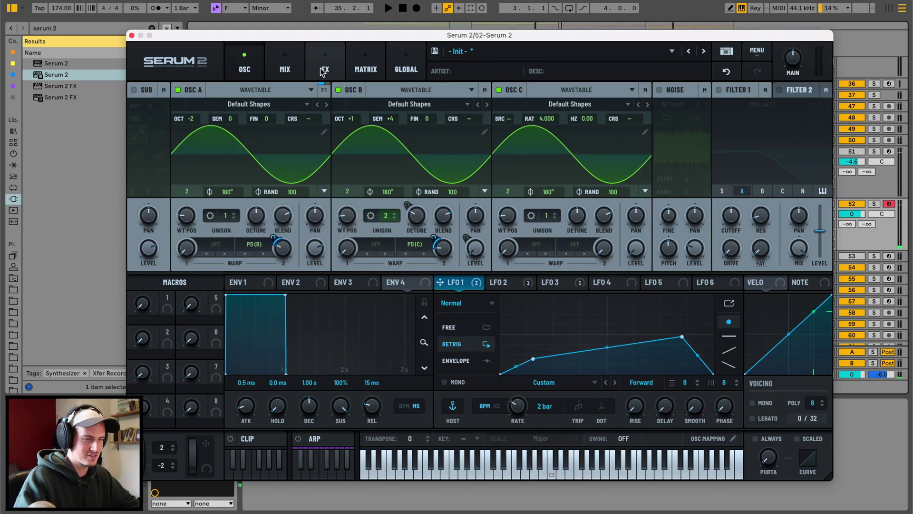
- Add a Distortion effect with raised drive and mix at about 84%
left_click(323, 69)
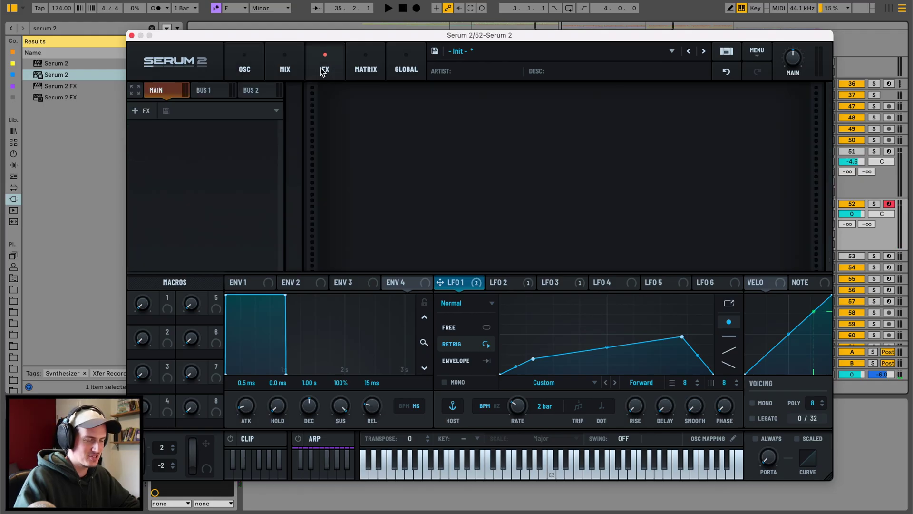
left_click(144, 112)
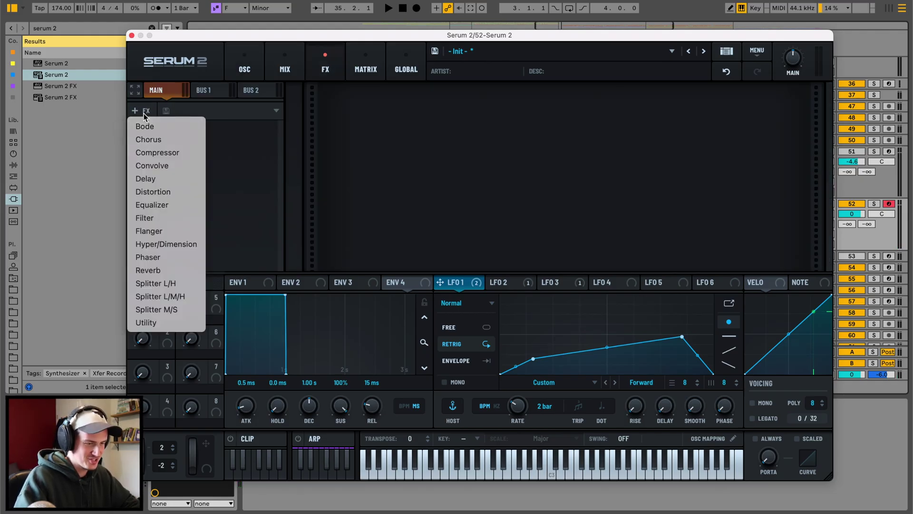
left_click(181, 193)
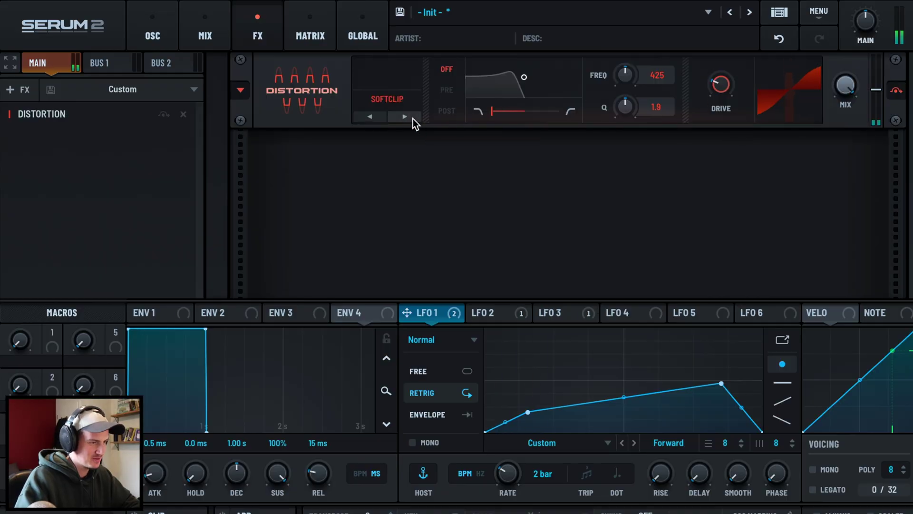
left_click(413, 119)
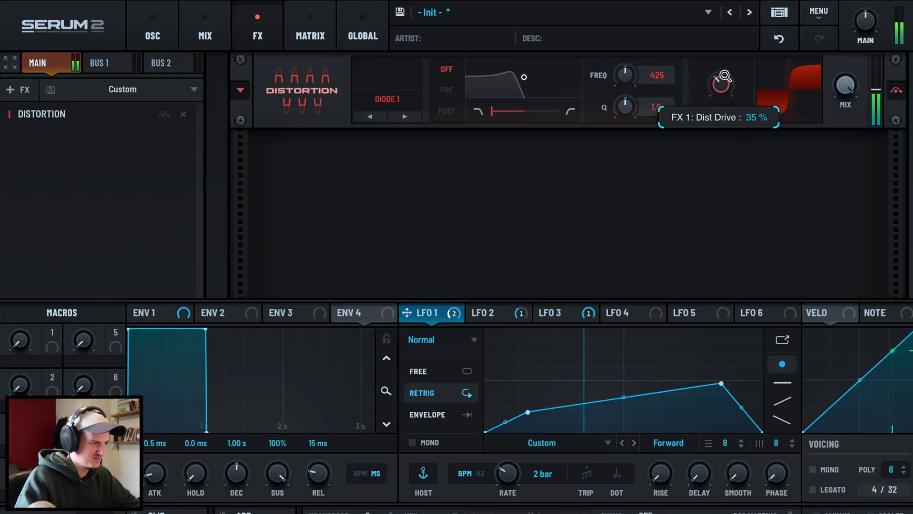
left_click_drag(726, 76, 750, 42)
left_click_drag(850, 77, 849, 89)
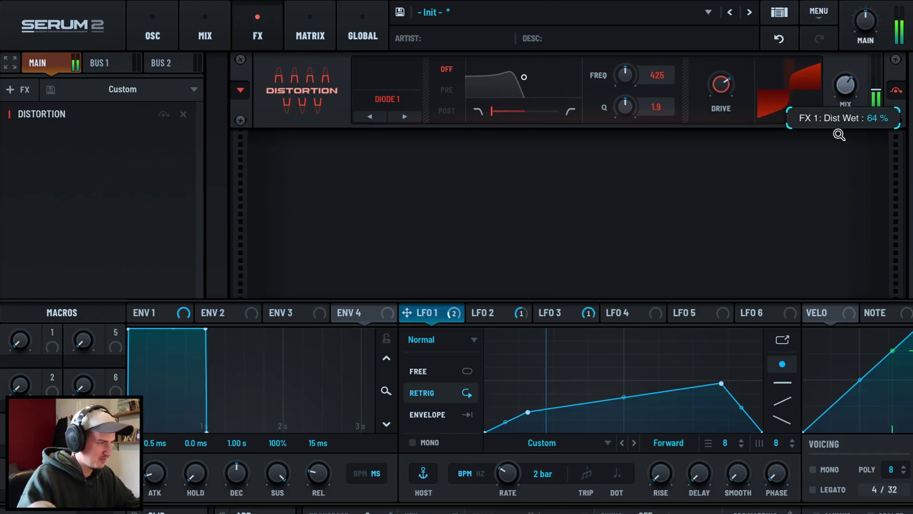
left_click_drag(720, 87, 720, 83)
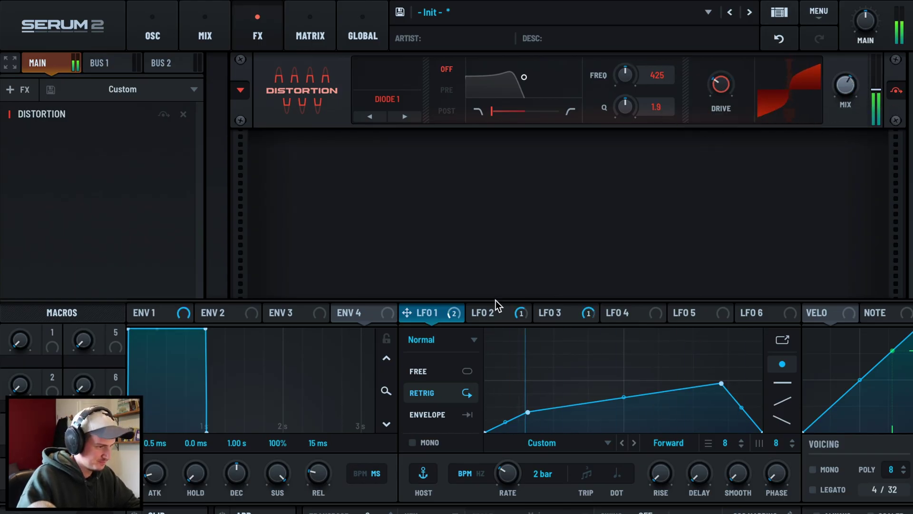
- Modulate the distortion drive with LFO 3 and switch the mode to Diode 2
left_click(482, 312)
left_click(550, 313)
mouse_move(542, 313)
left_mouse_down()
mouse_move(624, 194)
mouse_move(719, 86)
left_mouse_up()
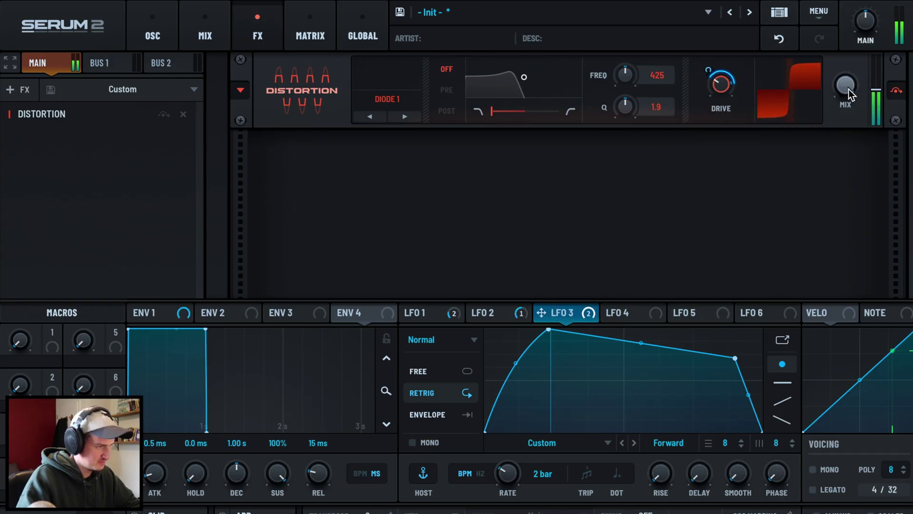
left_click(405, 116)
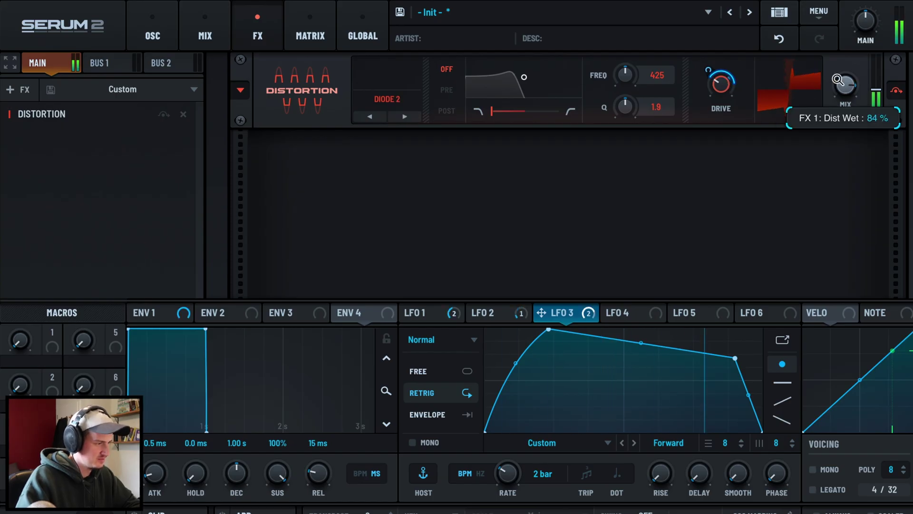
- Set the first distortion to Diode 1 and add a second Stomp Box distortion with higher drive
left_click(369, 116)
left_click(24, 90)
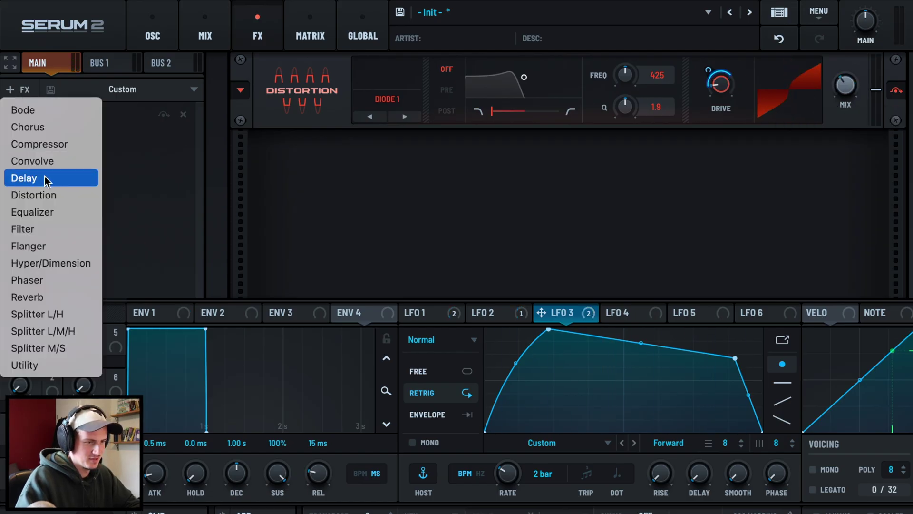
left_click(58, 197)
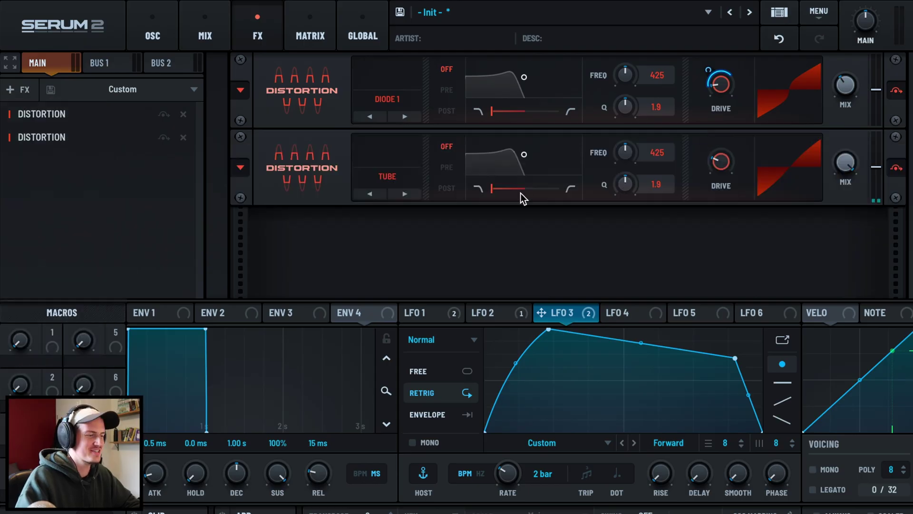
left_click(393, 176)
left_click(445, 432)
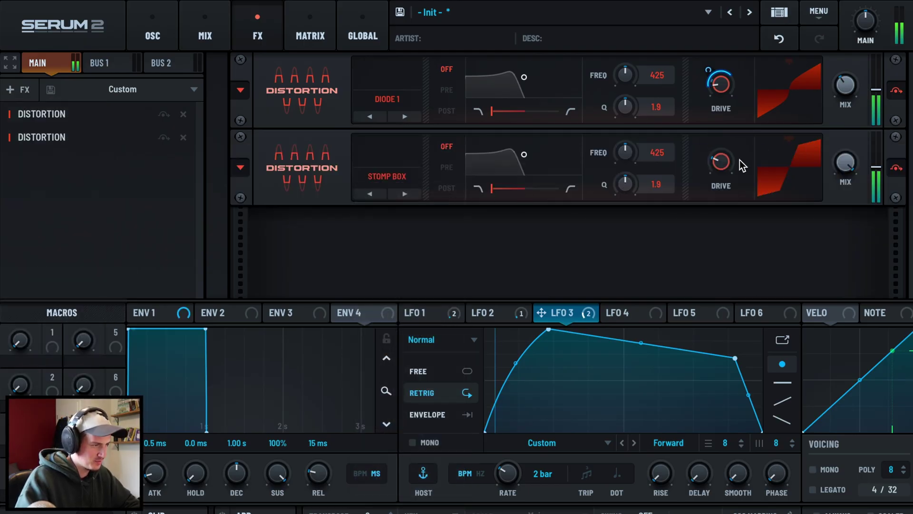
left_click_drag(734, 168, 747, 91)
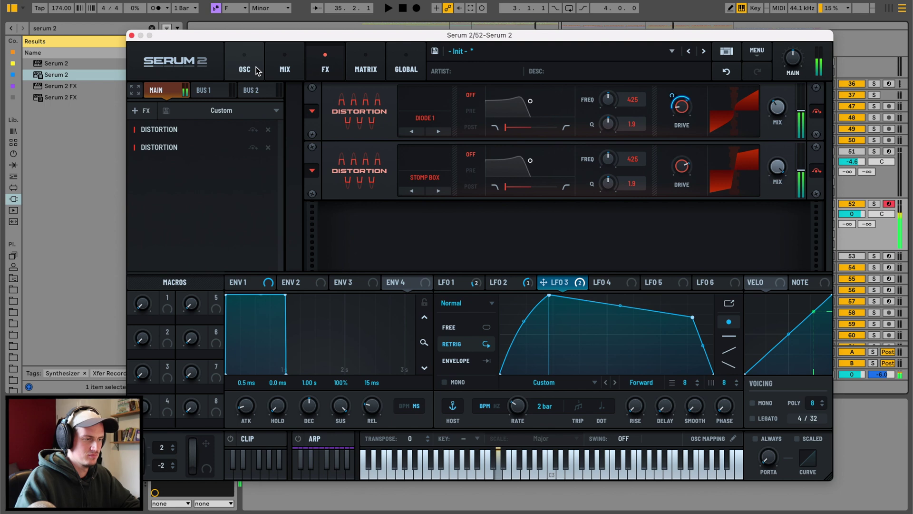
- Enable Filter 1 as a Comb 2 filter with higher resonance and cutoff near 376 Hz
left_click(256, 67)
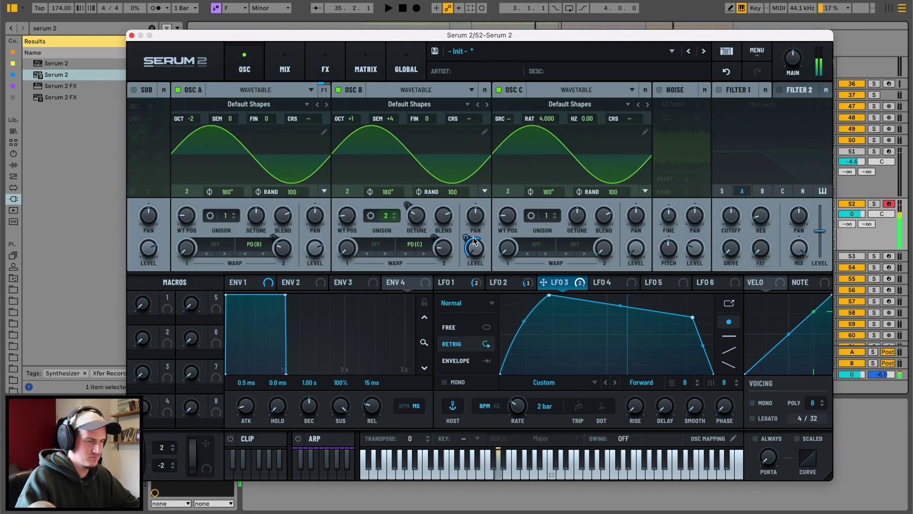
left_click(721, 89)
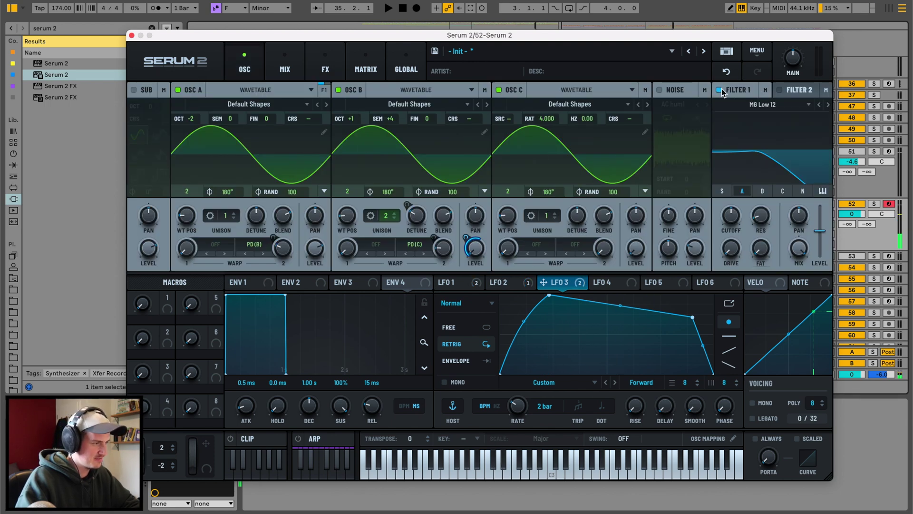
left_click(744, 104)
mouse_move(664, 142)
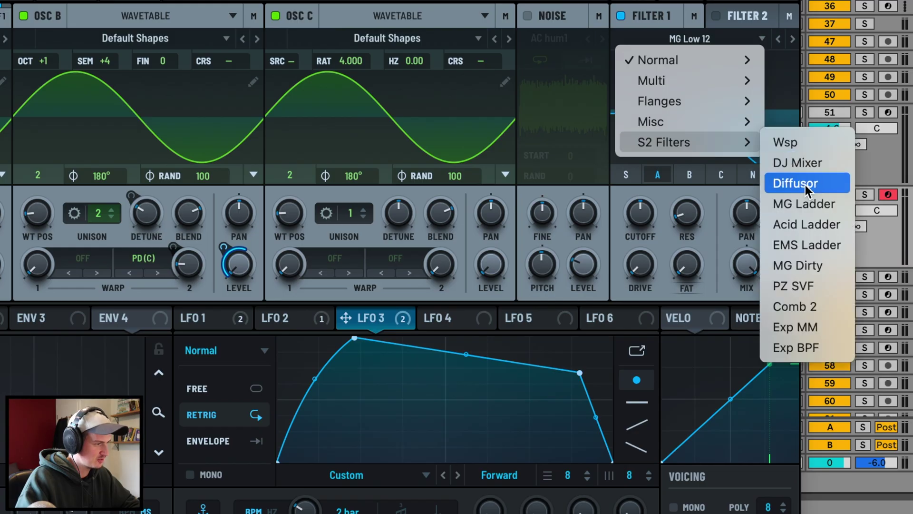
left_click(802, 299)
left_click_drag(676, 224, 696, 152)
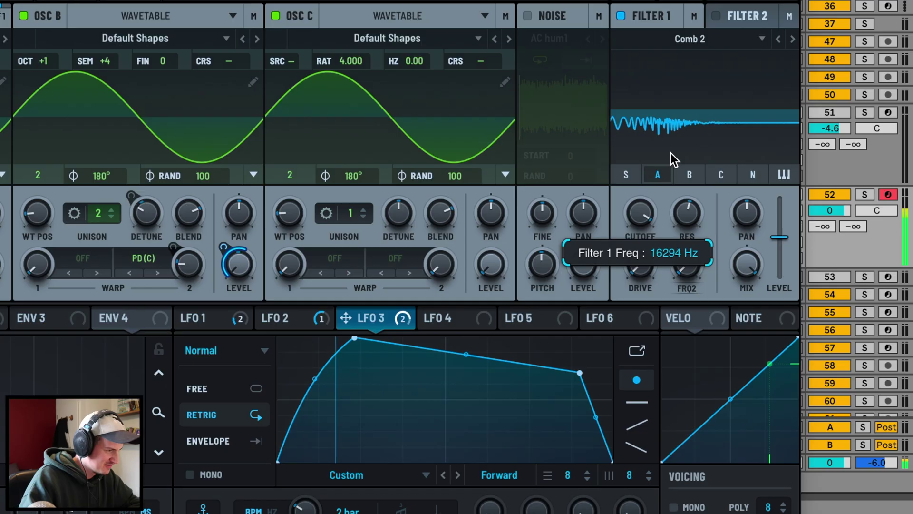
left_click_drag(670, 153, 640, 225)
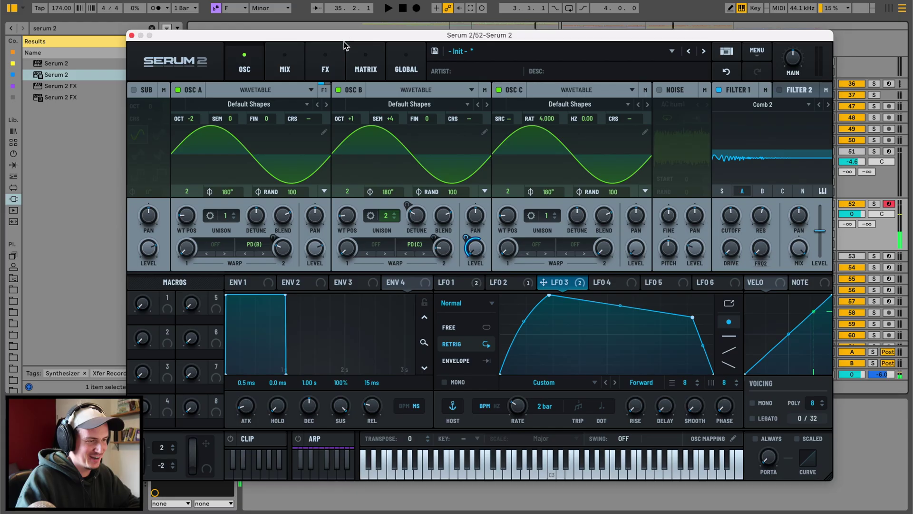
- Add a Multiband compressor after the distortions with gain near 9.7 and the mid band lowered
left_click(324, 66)
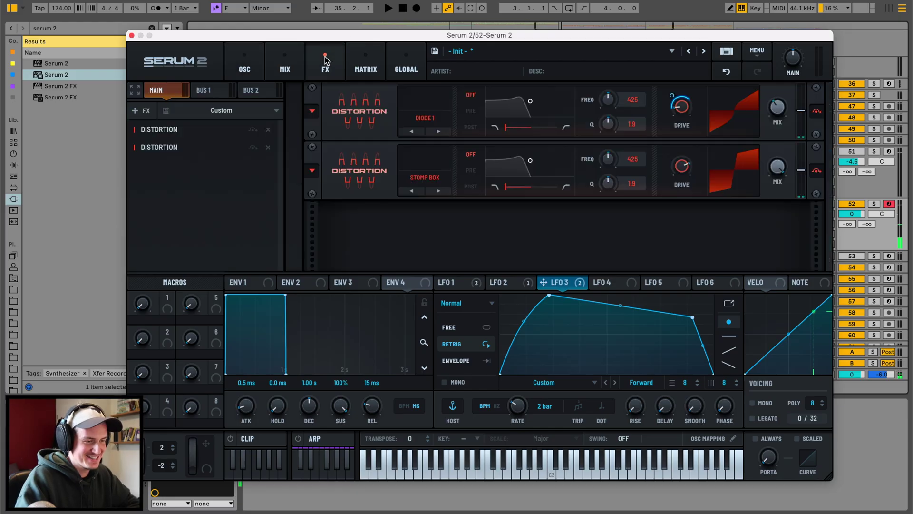
left_click(147, 111)
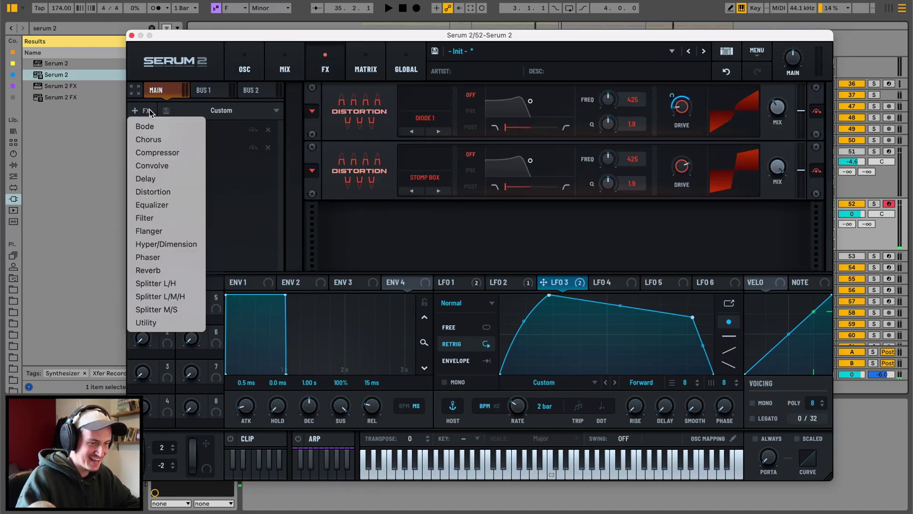
left_click(187, 158)
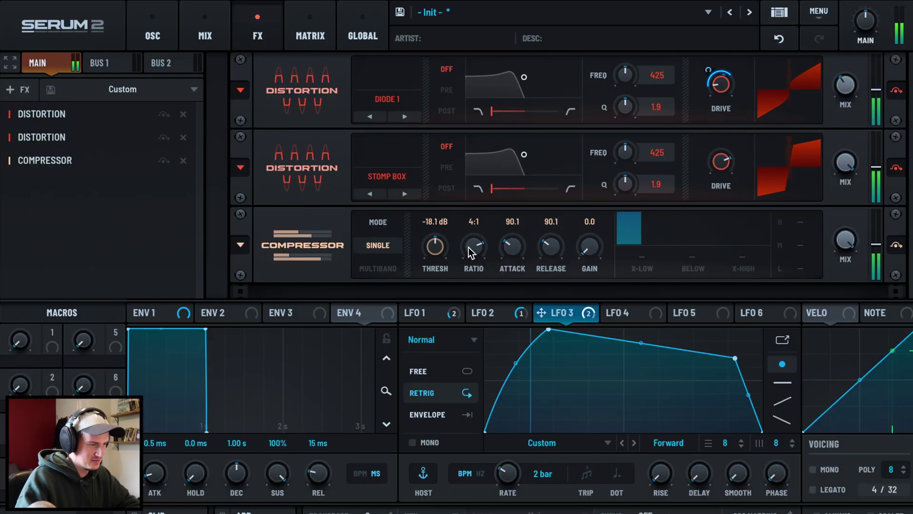
left_click(392, 270)
left_click_drag(590, 247, 593, 207)
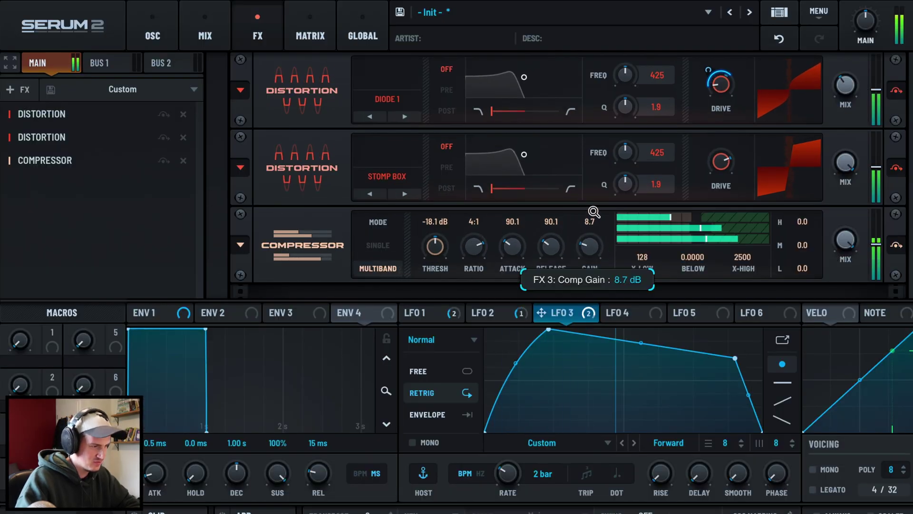
mouse_move(799, 245)
left_mouse_down()
mouse_move(778, 304)
mouse_move(795, 257)
left_mouse_up()
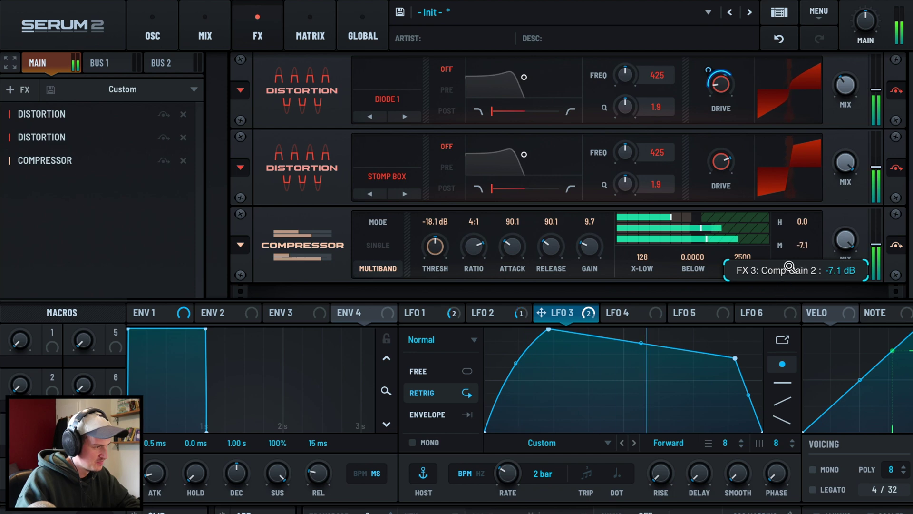
- Add a reverb with its high cut raised, width at 0 and low cut at 45
left_click(27, 91)
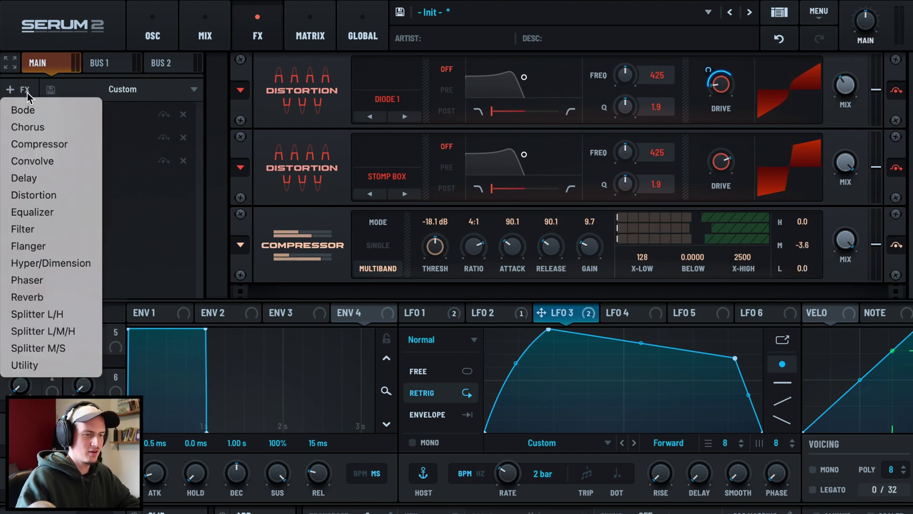
left_click(50, 298)
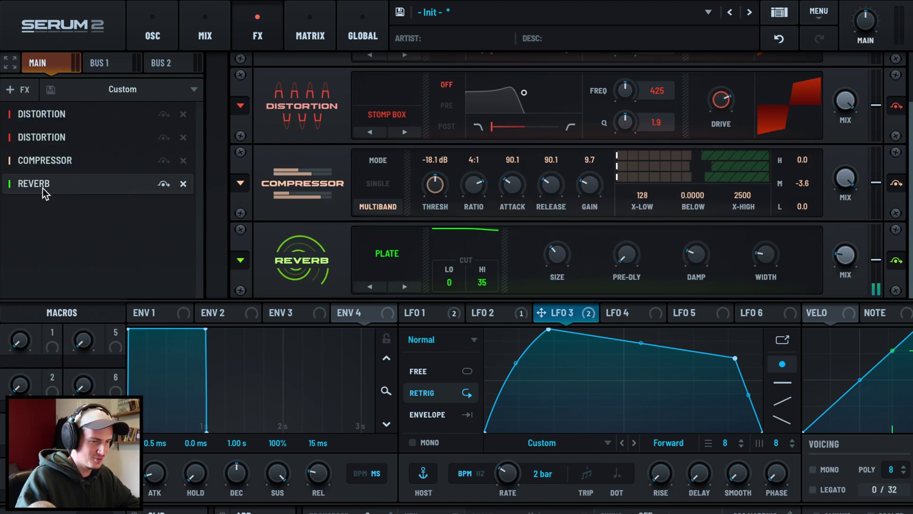
mouse_move(482, 280)
left_mouse_down()
mouse_move(485, 230)
mouse_move(484, 282)
left_mouse_up()
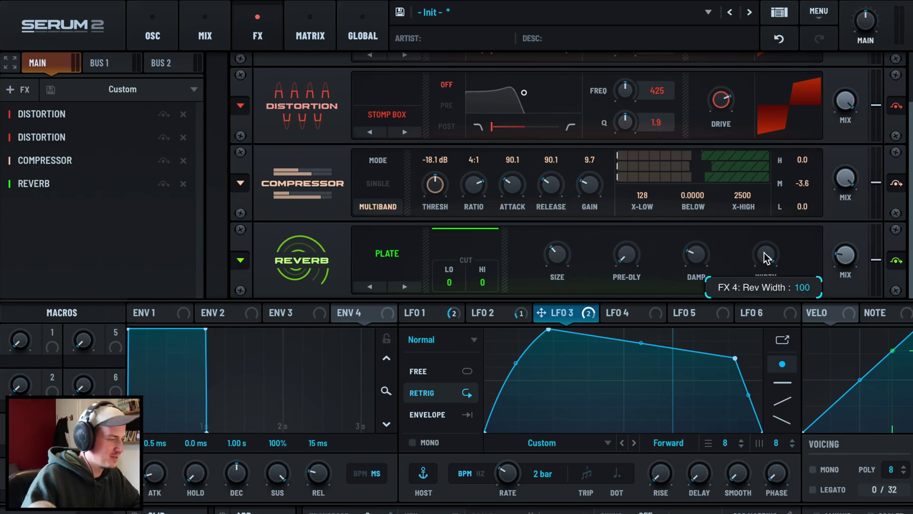
left_click_drag(763, 253, 727, 447)
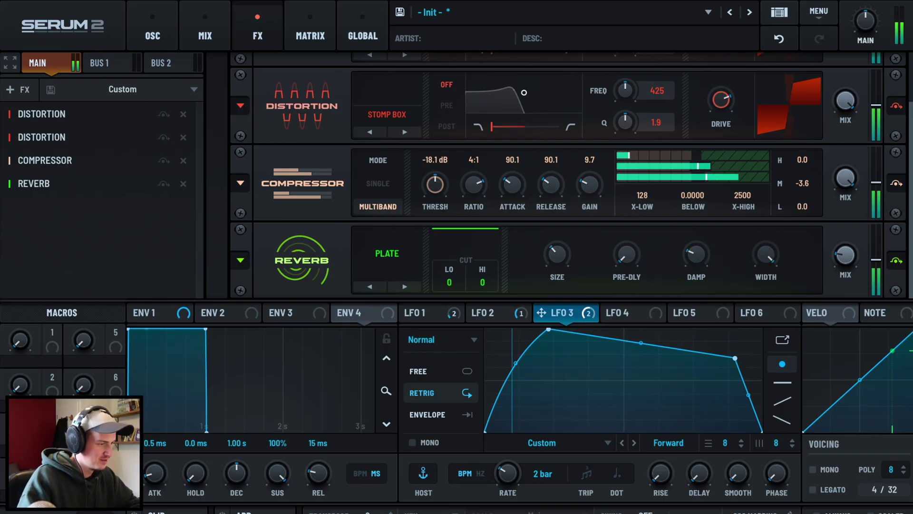
left_click_drag(467, 277, 471, 212)
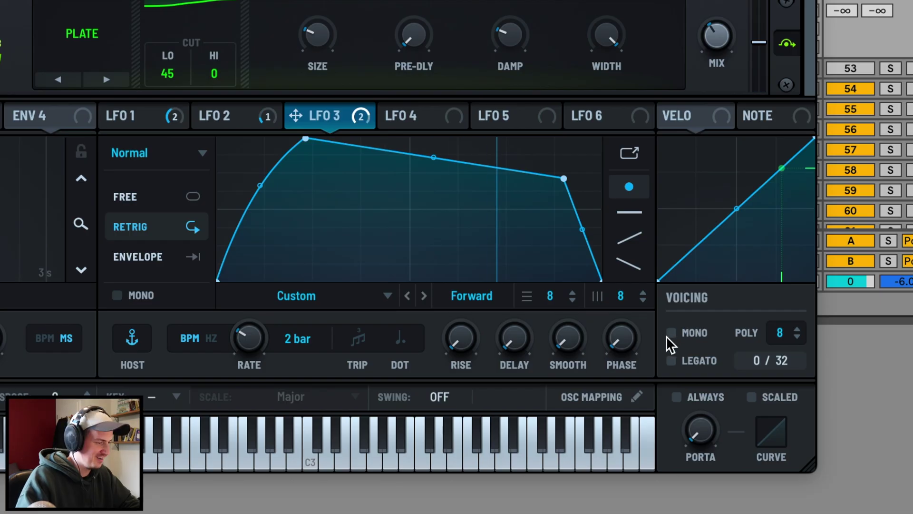
- Set the voicing to Mono and Legato with added portamento glide
left_click(812, 468)
left_click(812, 490)
left_click_drag(701, 430, 726, 327)
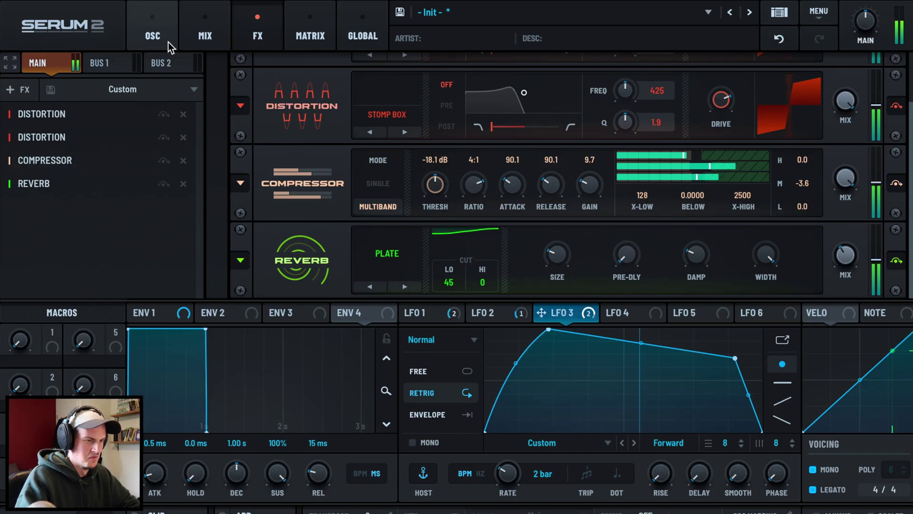
- Raise the multiband compressor's L band gain to about 4.2 dB, then go back to OSC
left_click(22, 92)
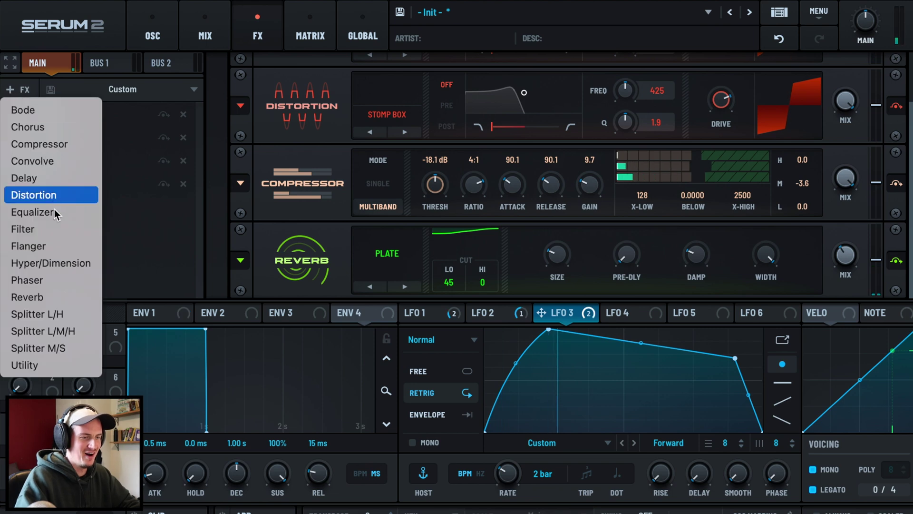
left_click(192, 34)
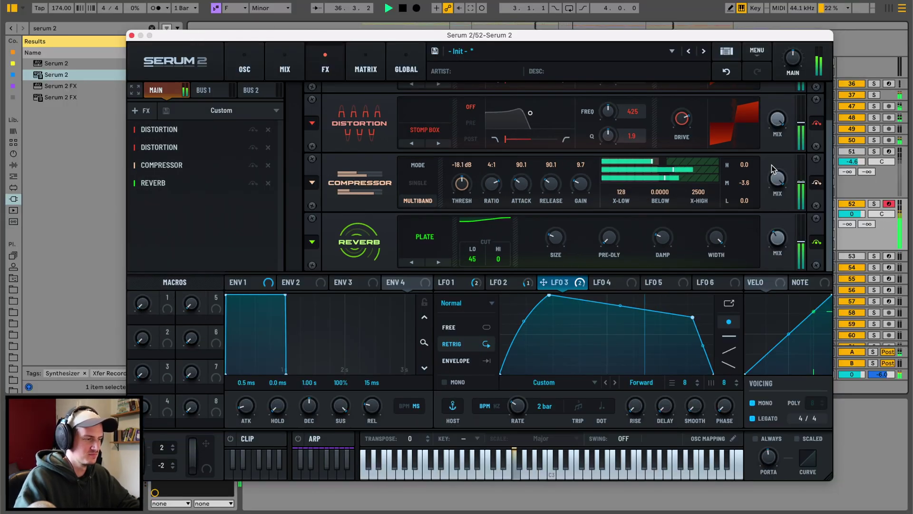
left_click_drag(741, 203, 746, 187)
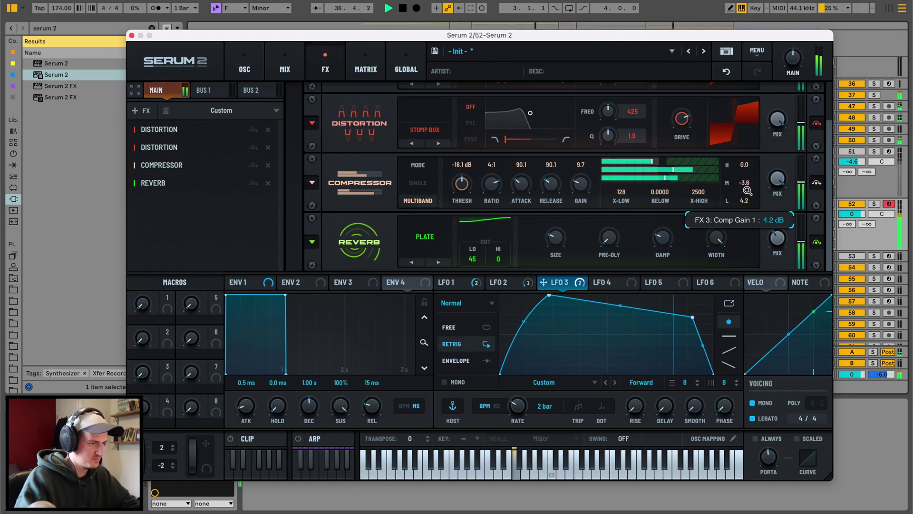
left_click(725, 71)
mouse_move(638, 300)
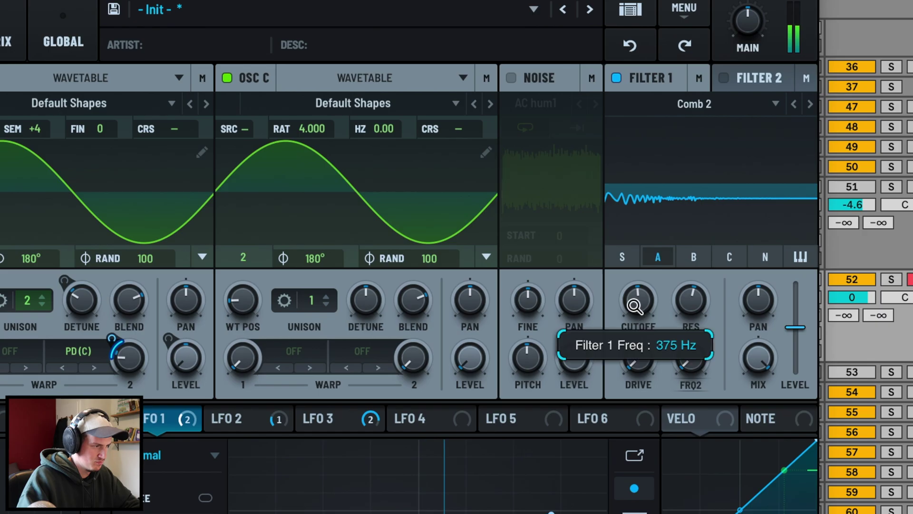
- Try lowering and raising Filter 1's comb cutoff, then undo the last cutoff change
left_click_drag(632, 302, 634, 315)
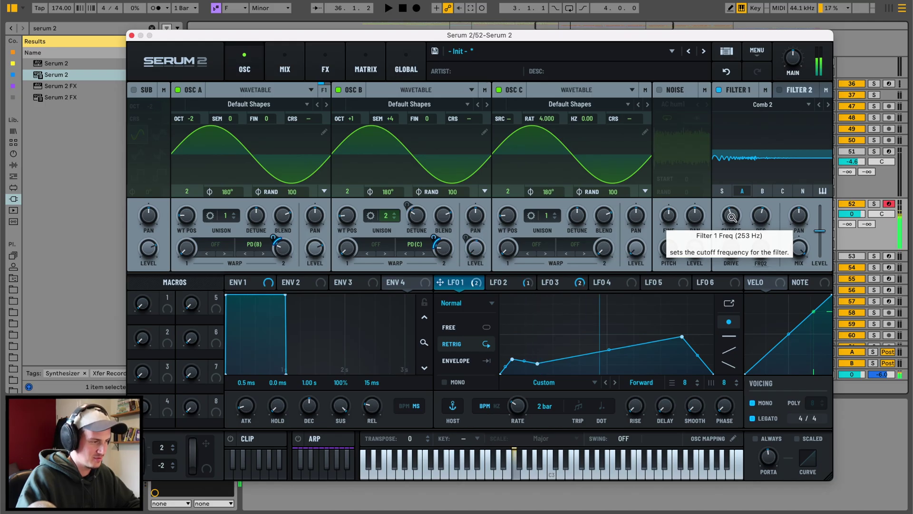
mouse_move(731, 216)
left_mouse_down()
mouse_move(742, 191)
mouse_move(726, 236)
mouse_move(731, 216)
left_mouse_up()
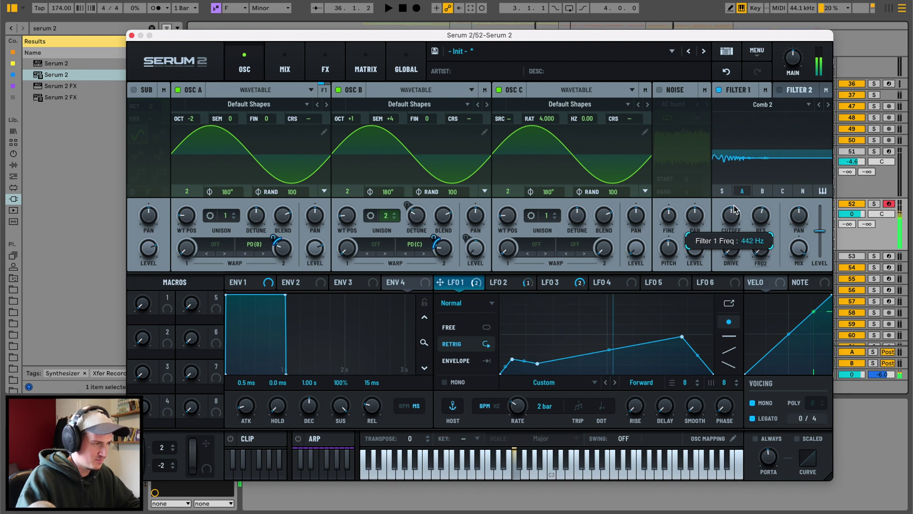
left_click(727, 72)
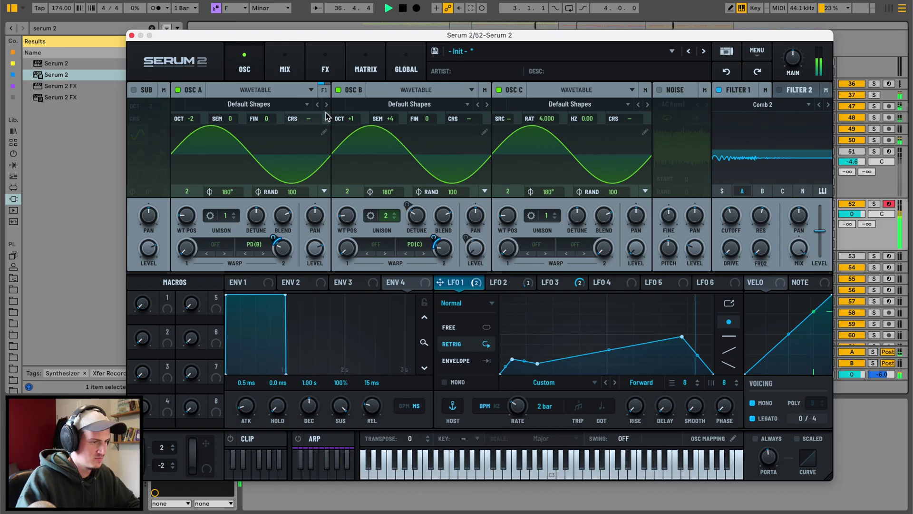
- Reshape LFO 3's falling slope and raise its dip while auditioning a note
left_click(556, 284)
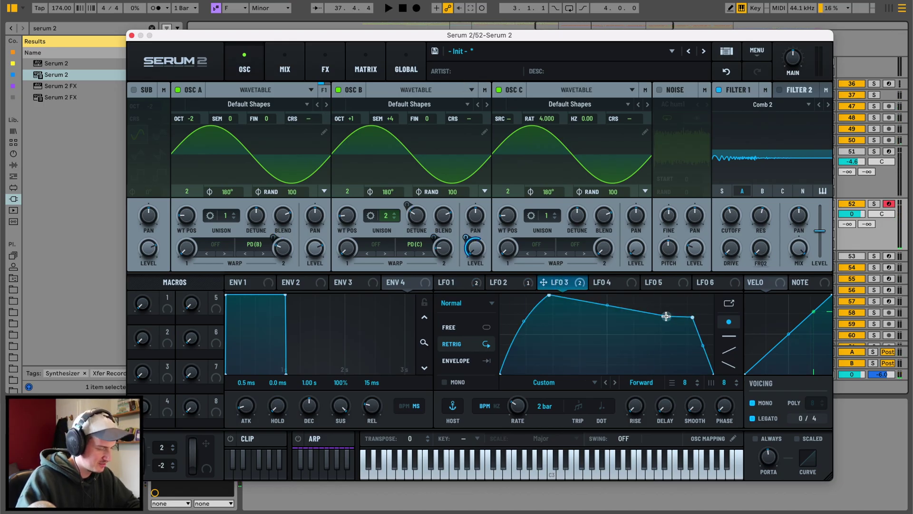
key("s")
mouse_move(691, 321)
left_mouse_down()
mouse_move(684, 353)
mouse_move(709, 282)
left_mouse_up()
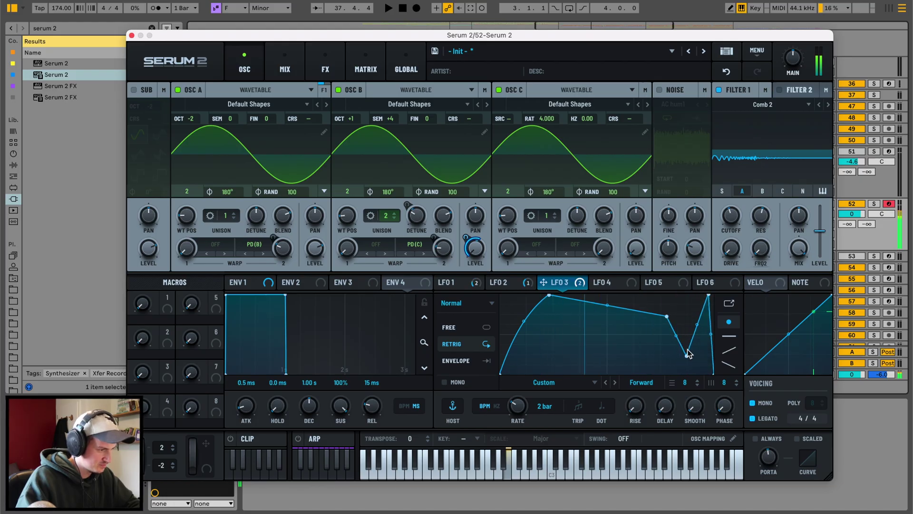
left_click_drag(687, 355, 687, 315)
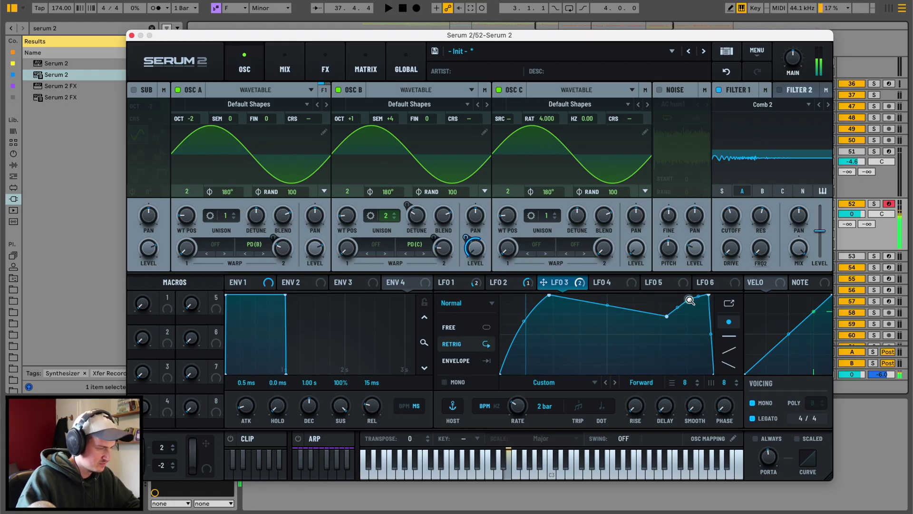
- Give LFO 2 and LFO 1 each a sharp peak near the end of the curve
left_click(507, 284)
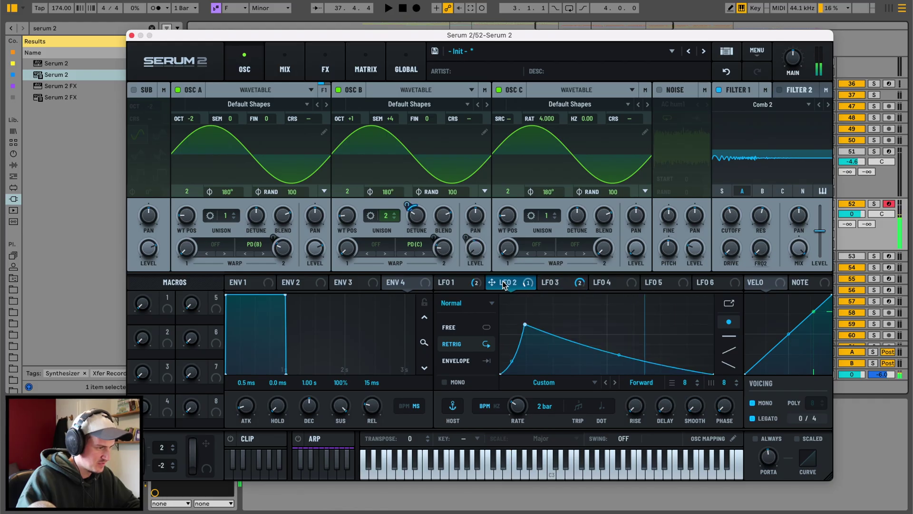
double_click(666, 363)
mouse_move(699, 326)
left_mouse_down()
mouse_move(705, 302)
mouse_move(698, 376)
left_mouse_up()
left_click(450, 281)
left_click_drag(708, 340, 702, 309)
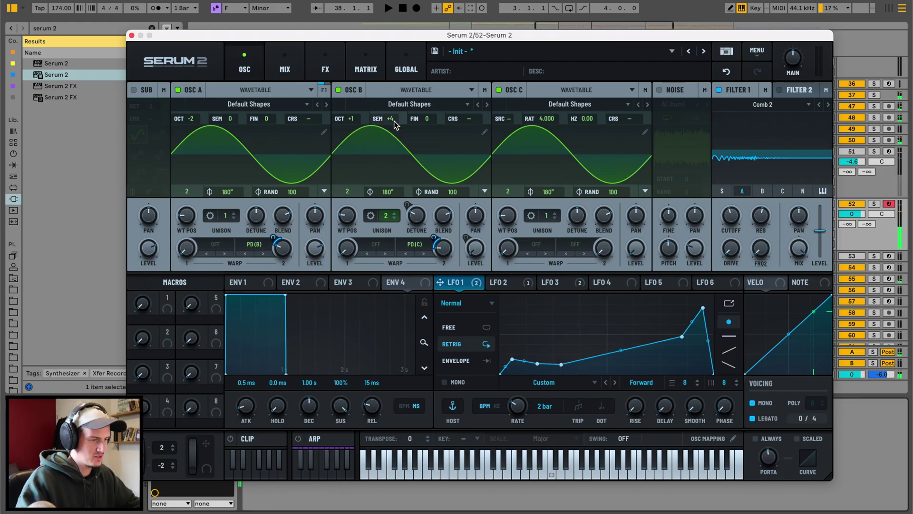
- Close Serum and draw the B Semi automation at +4, rising to +7 at 0:50
left_click(131, 36)
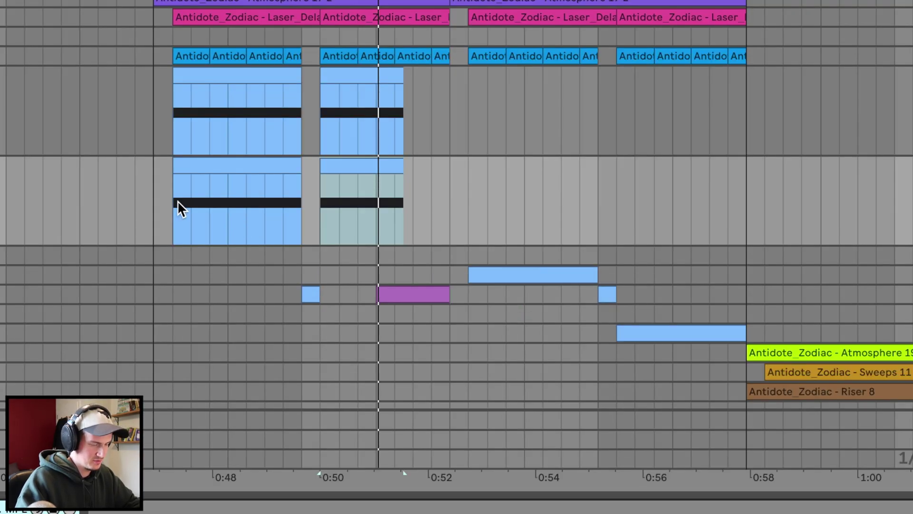
key("a")
left_click_drag(170, 197, 172, 190)
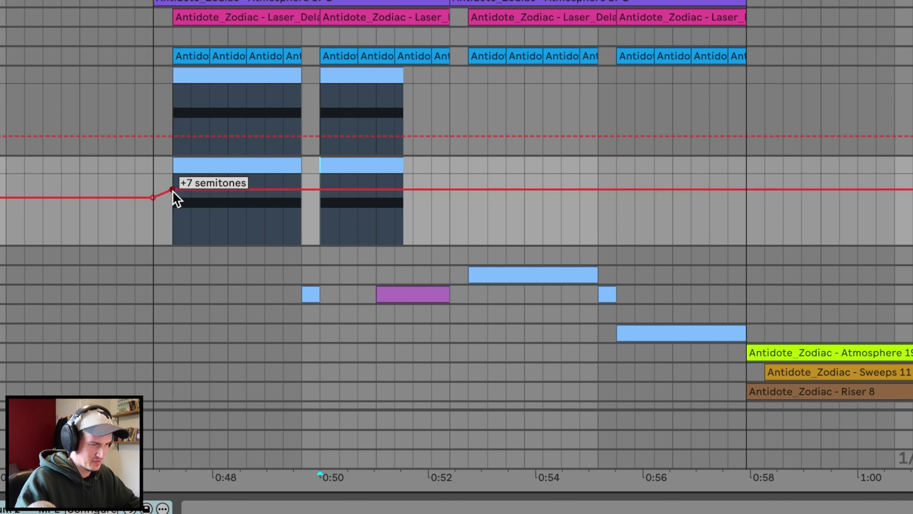
left_click_drag(292, 190, 320, 190)
- Play the arrangement from 0:50, stop it, and reopen Serum's effects page
key("space")
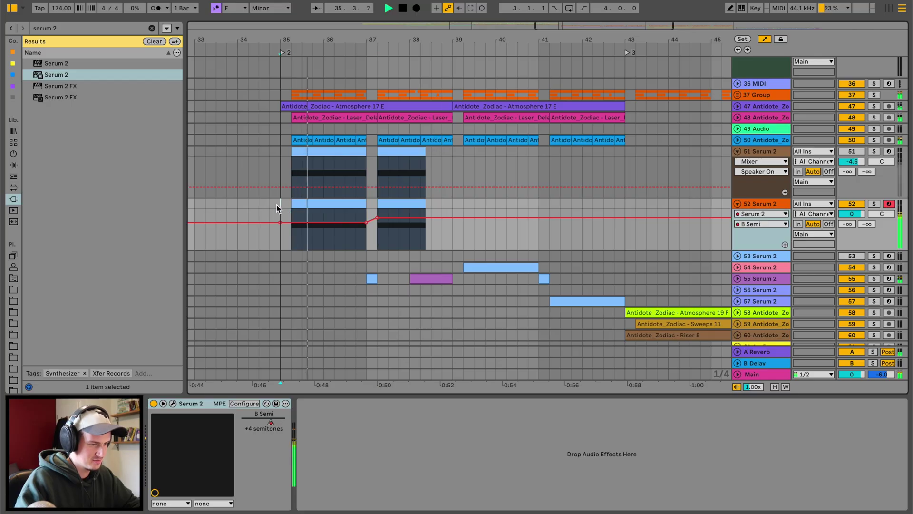
key("space")
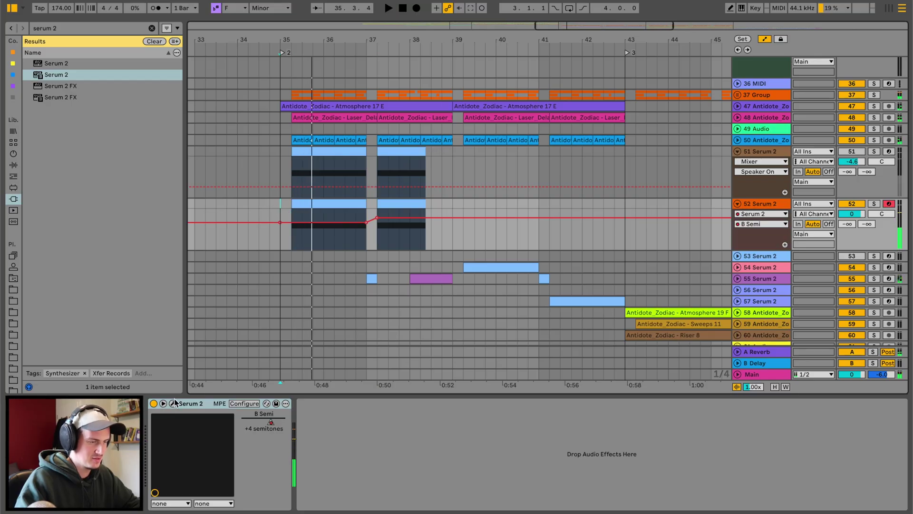
left_click(173, 404)
left_click(325, 66)
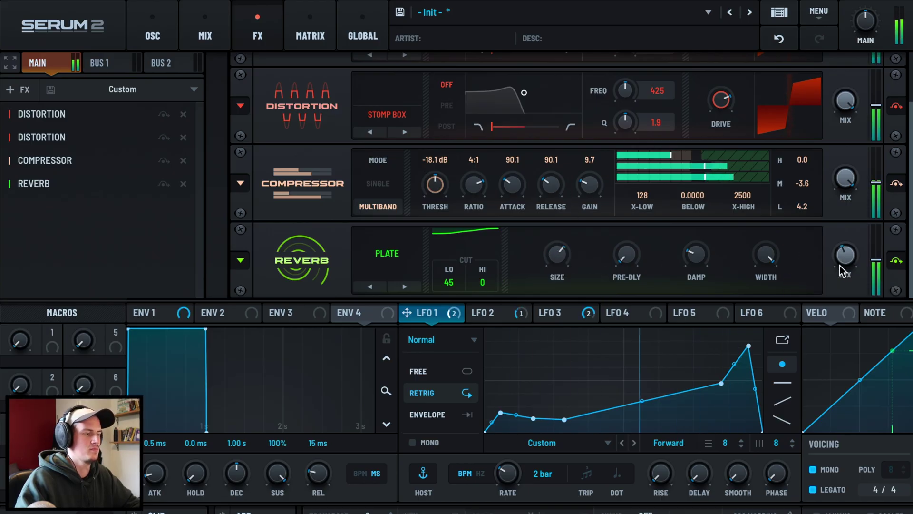
mouse_move(482, 280)
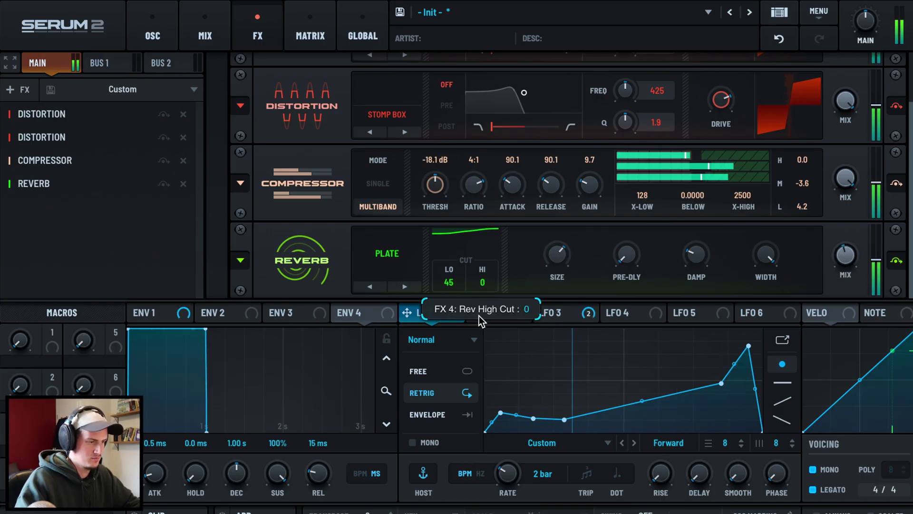
- Set the plate reverb's high cut to about 58 and its size to 42%
left_click_drag(471, 336, 500, 219)
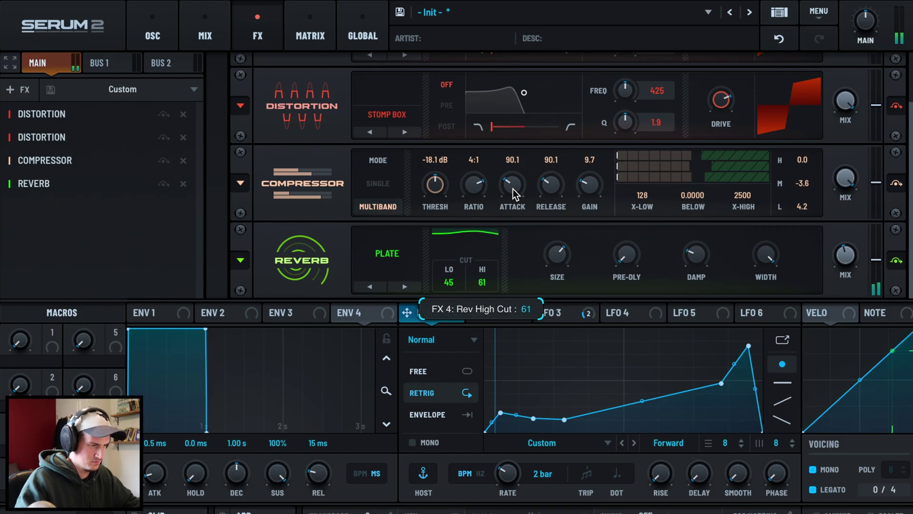
left_click_drag(513, 189, 514, 185)
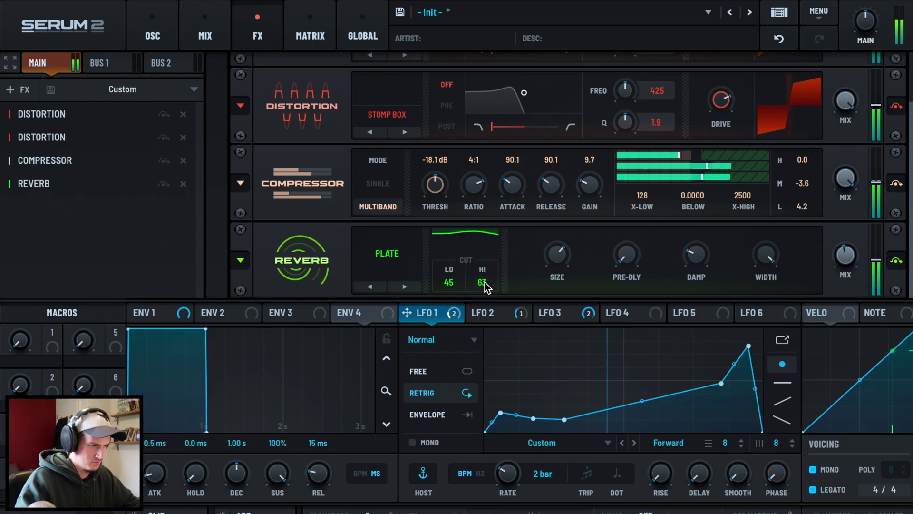
left_click_drag(482, 285, 481, 291)
left_click_drag(561, 259, 556, 286)
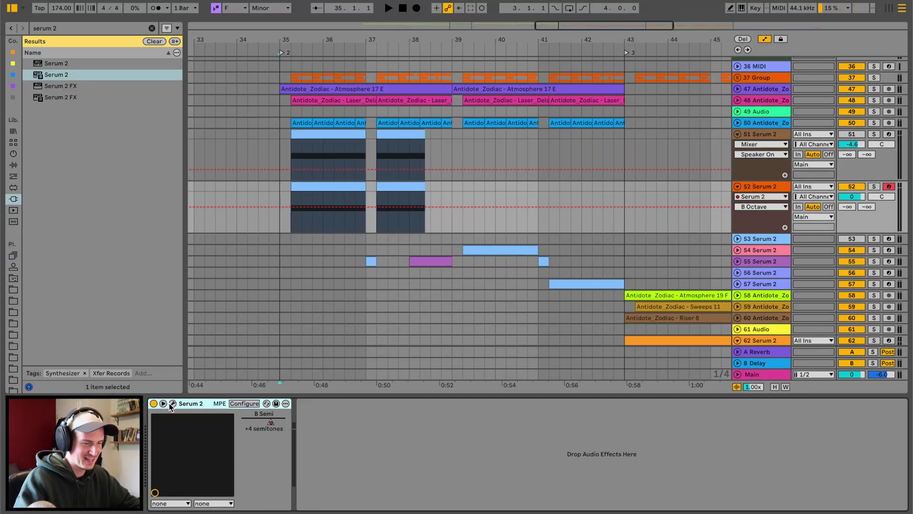
- Reopen the Serum 2 editor with the device's wrench button
left_click(172, 403)
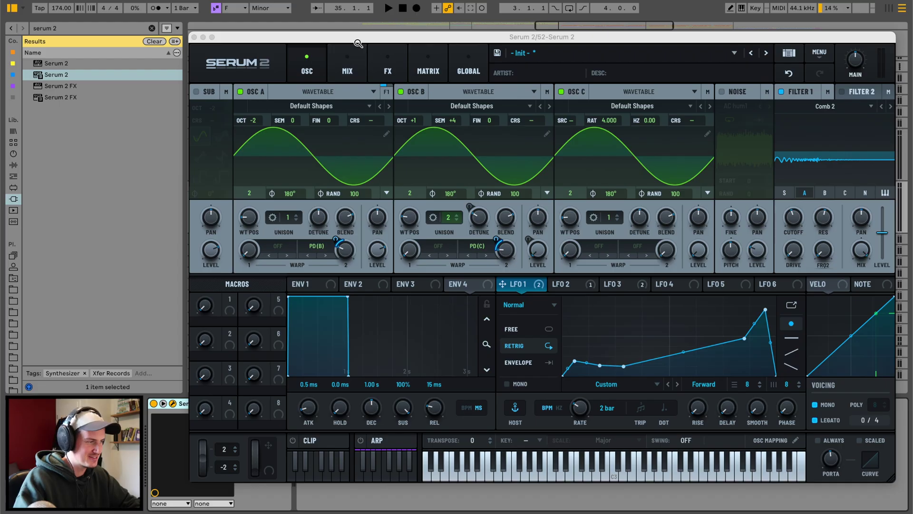